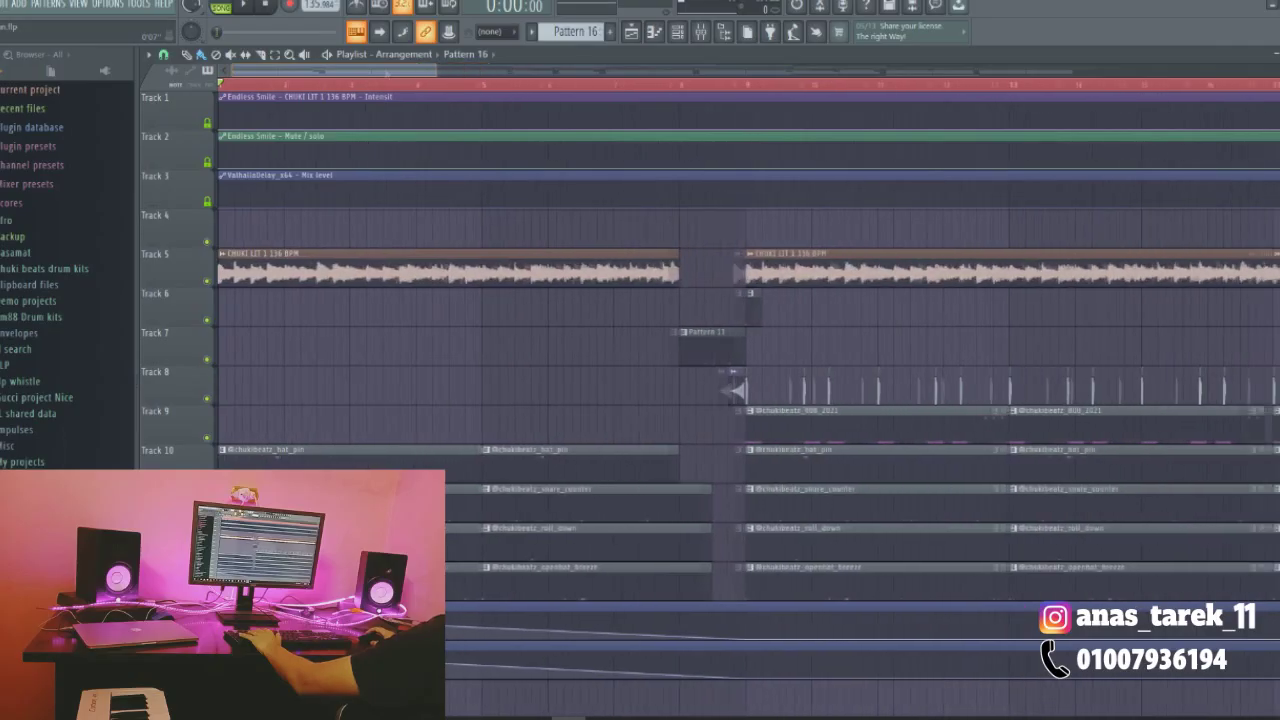
# Solo the CHUKI LIT 1 136 BPM melody on Track 5 and play it, moving from the playlist to the mixer
pyautogui.scroll(-1, 213, 280)
pyautogui.rightClick(212, 281)
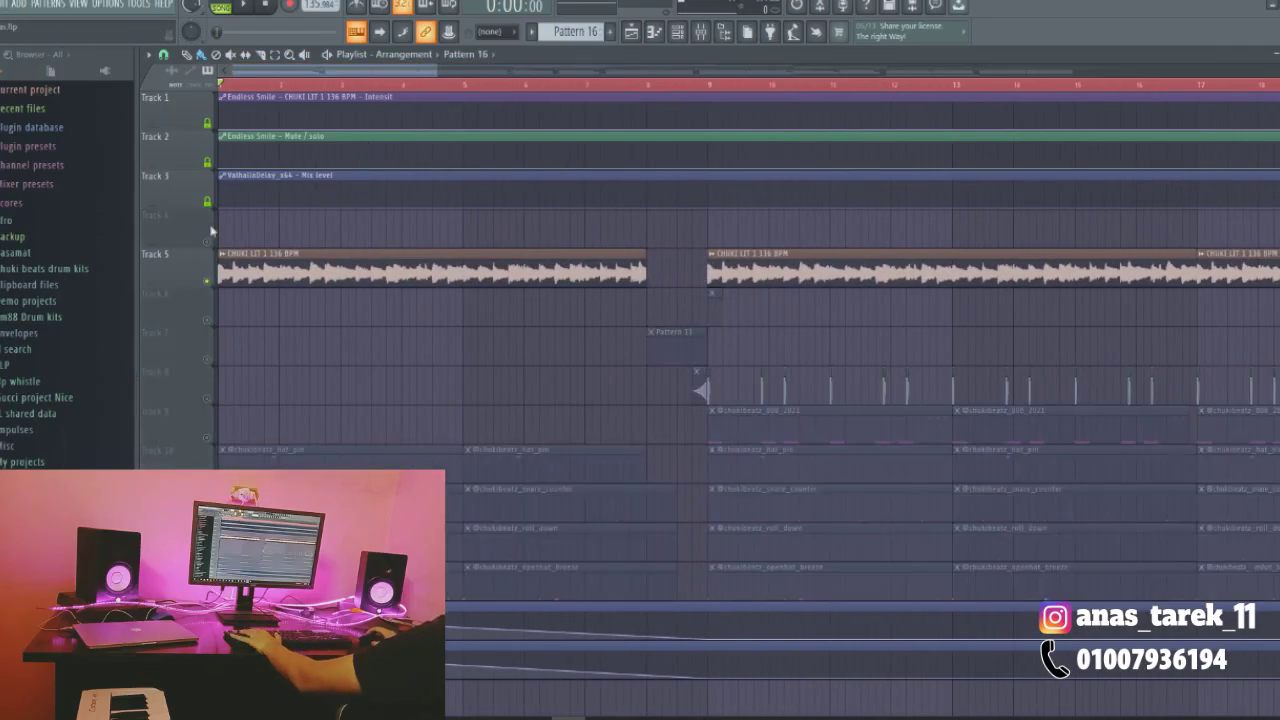
pyautogui.press('space')
pyautogui.click(701, 33)
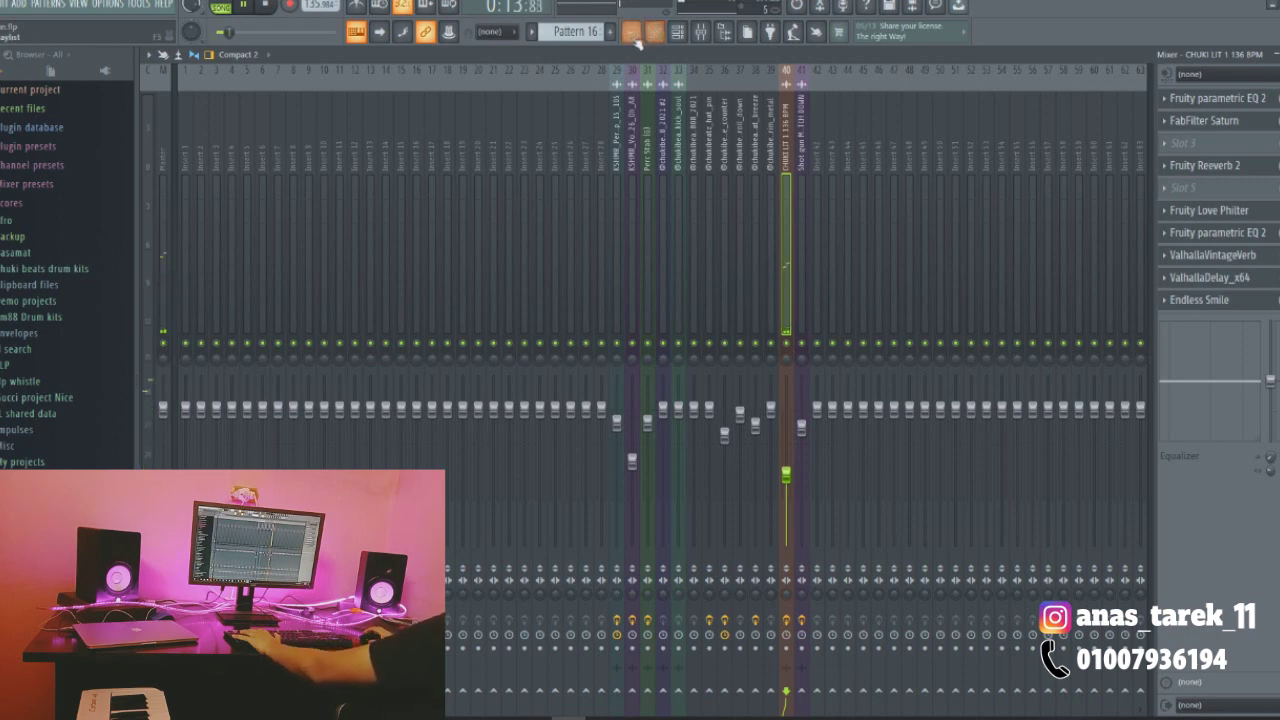
pyautogui.press('space')
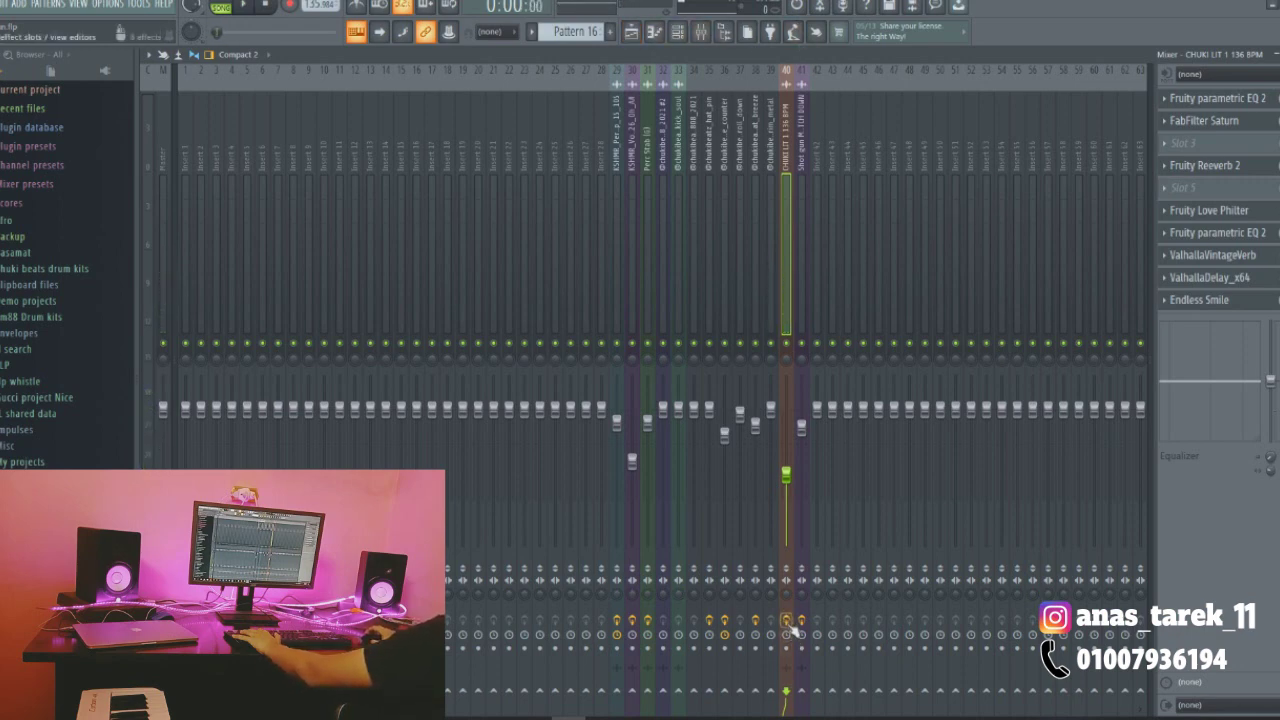
# Replay the soloed CHUKI LIT 1 136 BPM melody in the mixer to listen to its channel
pyautogui.press('space')
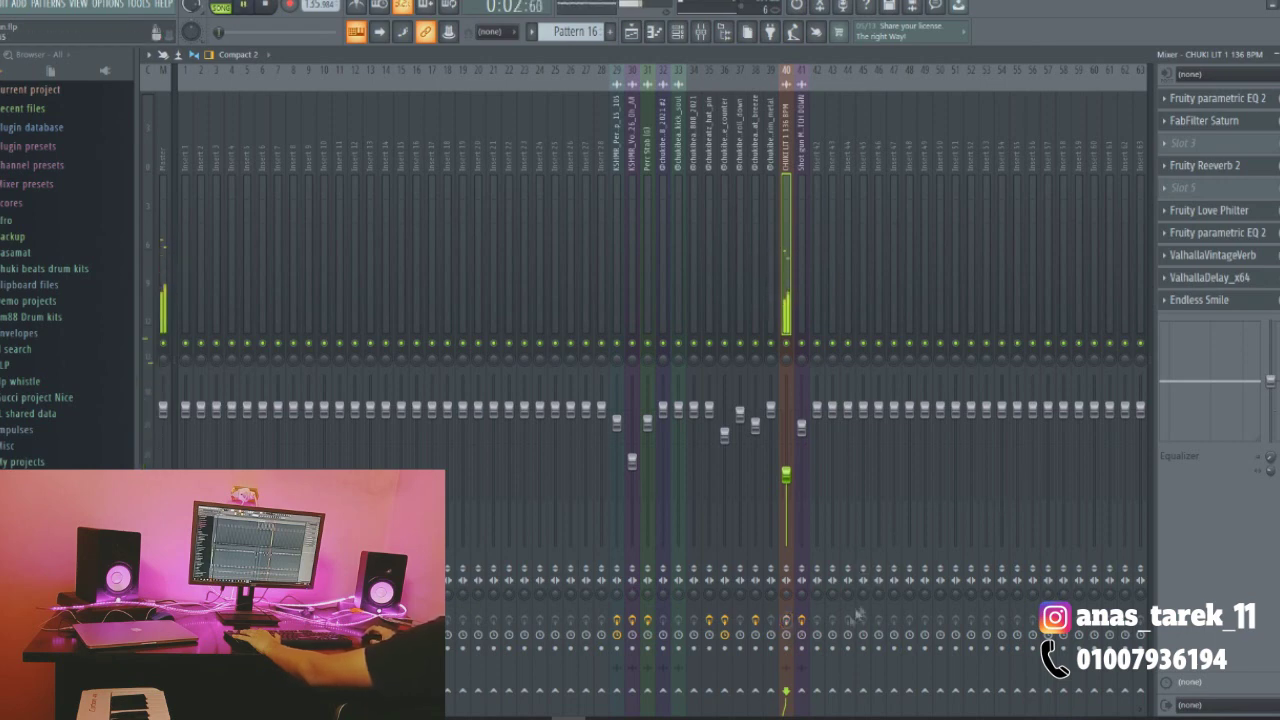
pyautogui.press('space')
pyautogui.press('space')
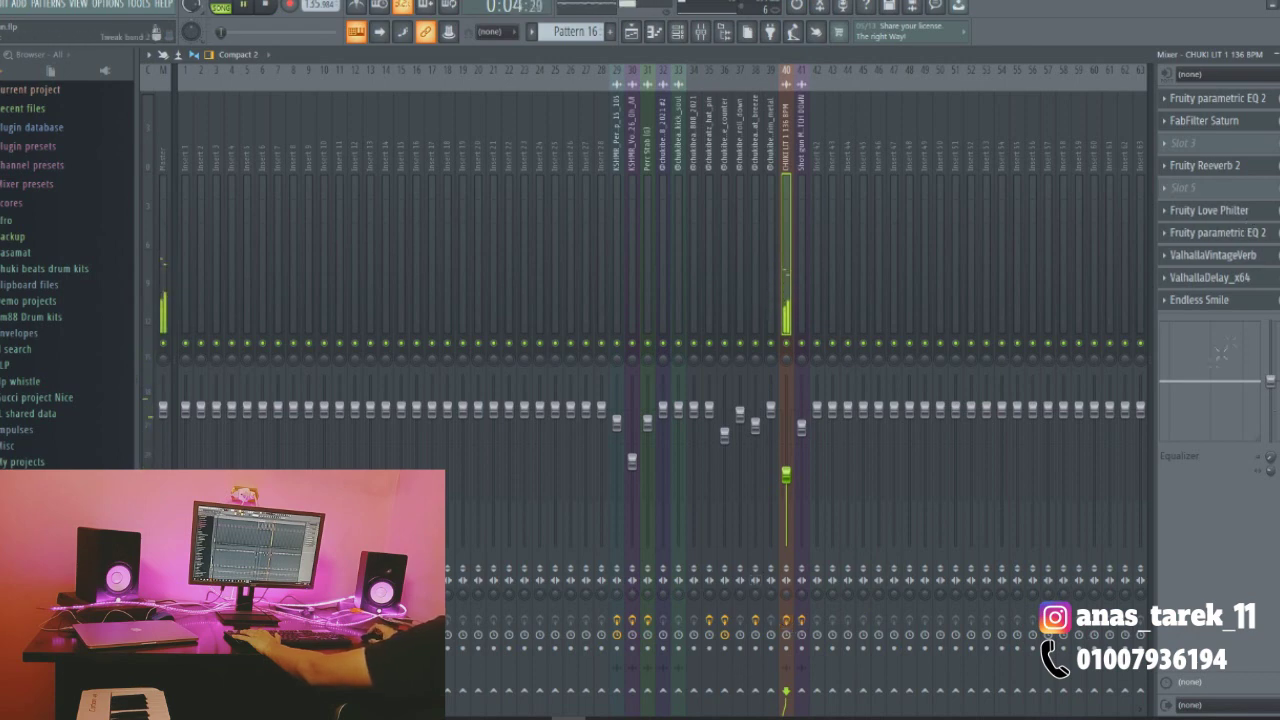
# Stop playback and examine the low-cut curve in the first Fruity parametric EQ 2 on the melody channel
pyautogui.click(1217, 232)
pyautogui.press('space')
pyautogui.moveTo(470, 153); pyautogui.dragTo(520, 173)
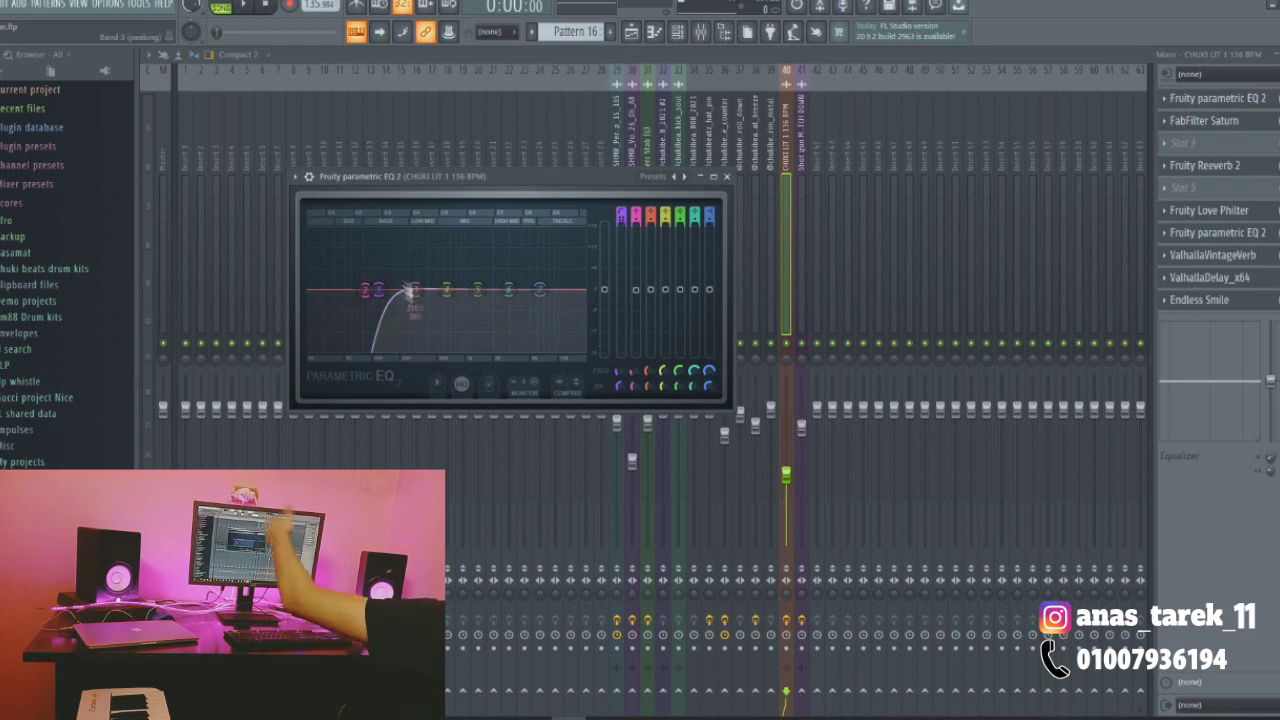
pyautogui.moveTo(400, 180); pyautogui.dragTo(444, 174)
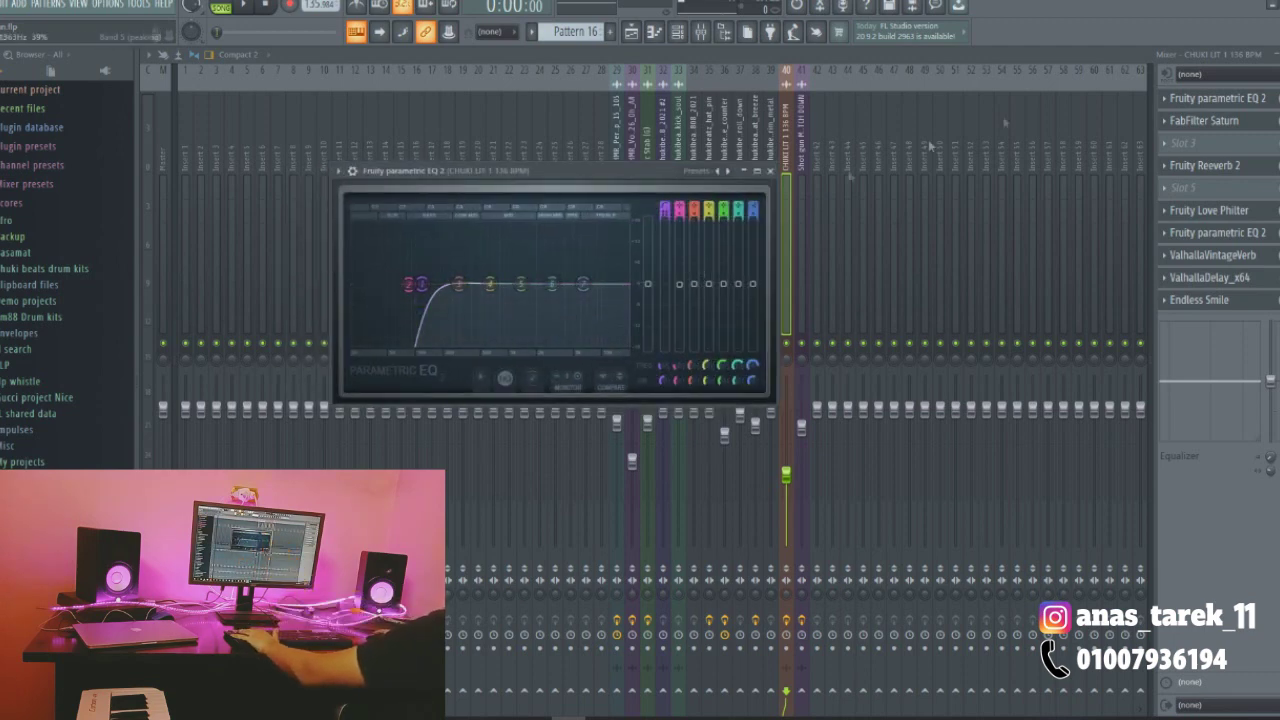
pyautogui.click(1213, 121)
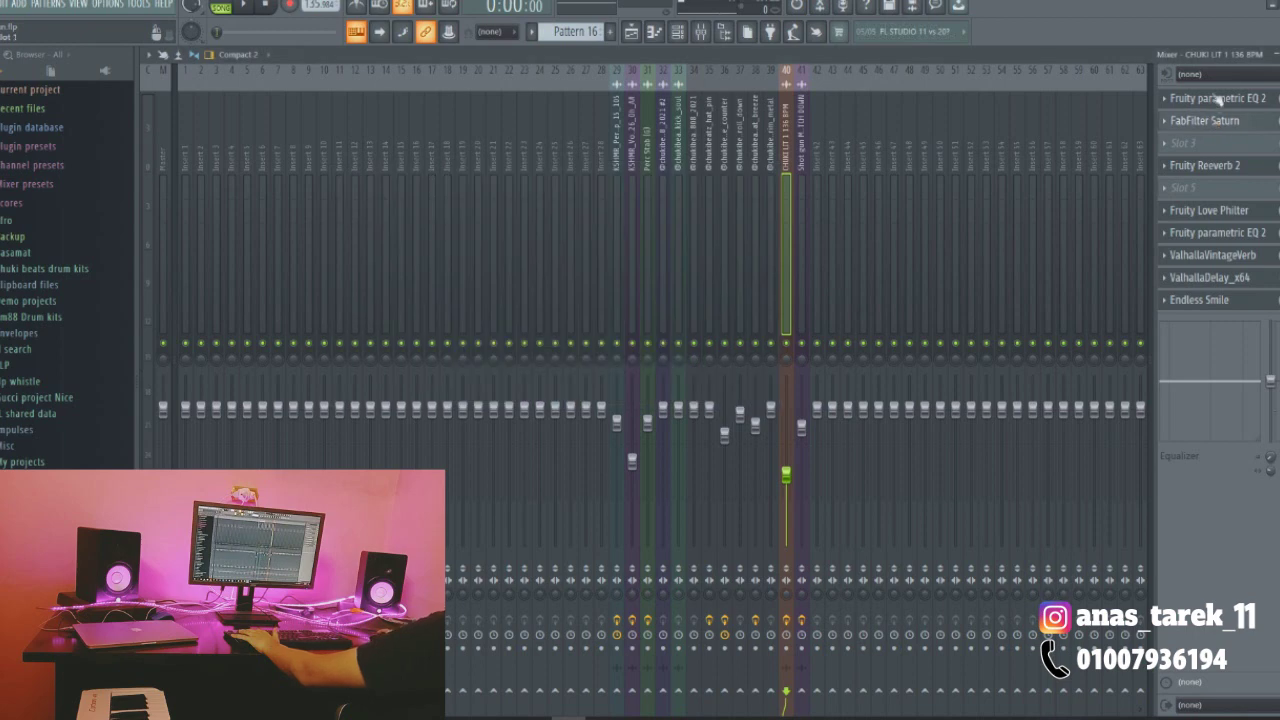
pyautogui.click(1218, 98)
# Examine the FabFilter Saturn, Fruity Reeverb 2 and Fruity Love Philter settings on the melody channel
pyautogui.click(1232, 122)
pyautogui.moveTo(569, 131); pyautogui.dragTo(611, 133)
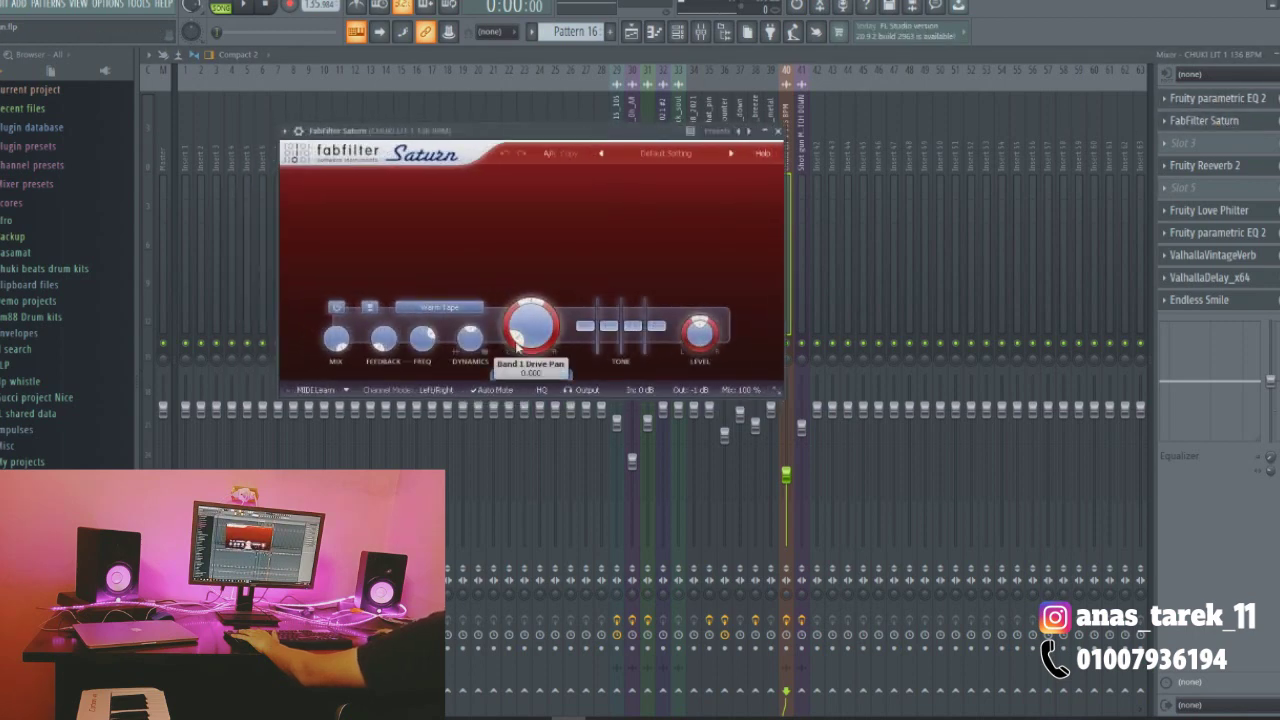
pyautogui.click(1215, 165)
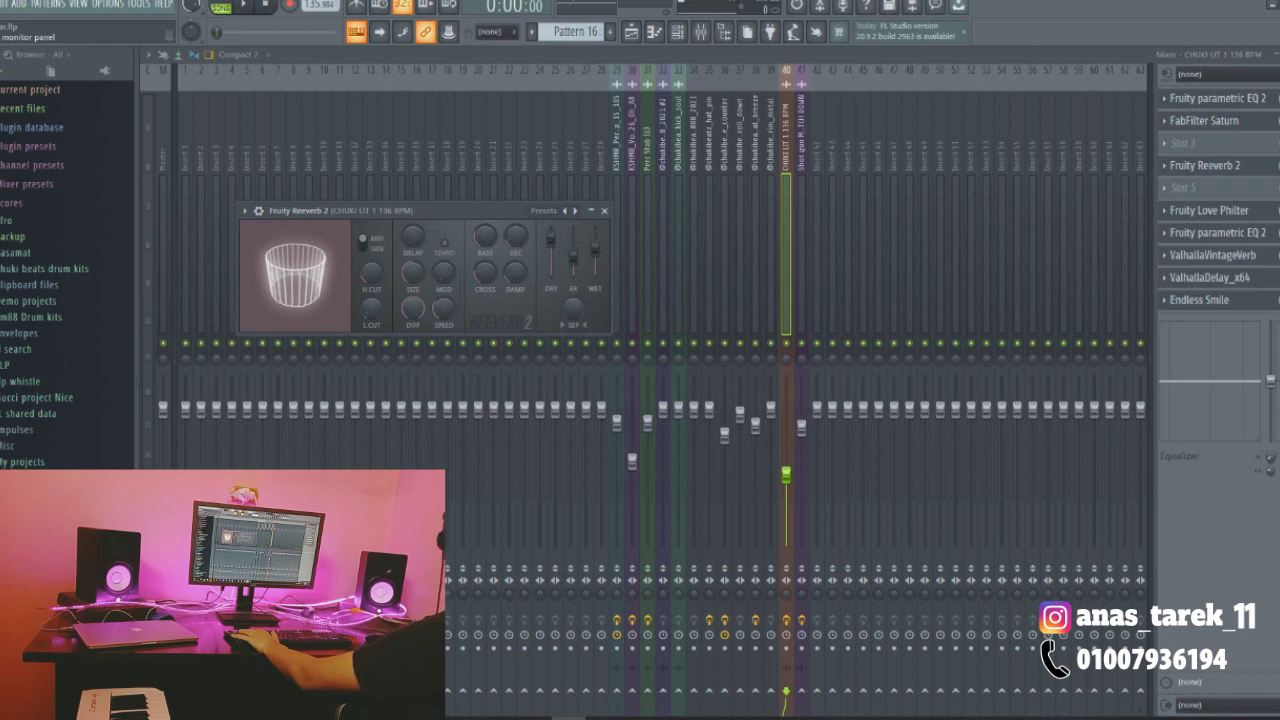
pyautogui.click(1212, 210)
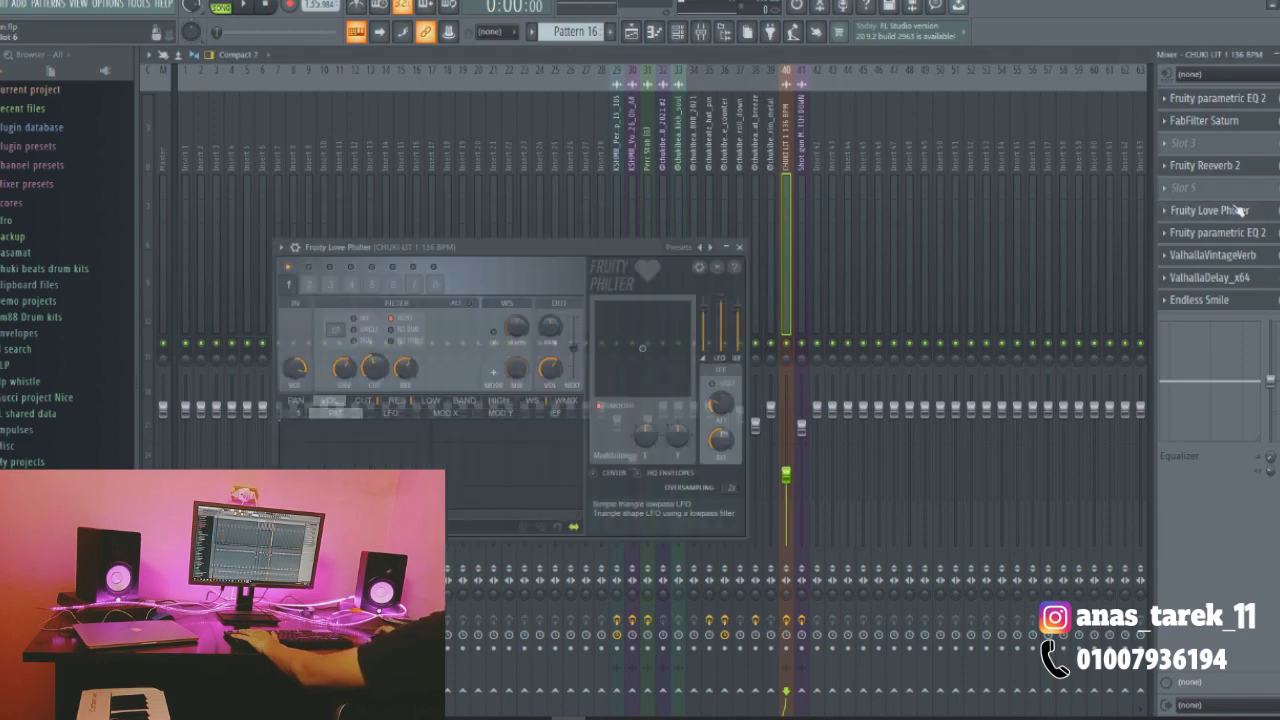
pyautogui.moveTo(607, 250); pyautogui.dragTo(799, 242)
# Examine the second Fruity parametric EQ 2 below Fruity Love Philter on the melody channel, checking the playlist in between
pyautogui.click(1262, 233)
pyautogui.click(1262, 233)
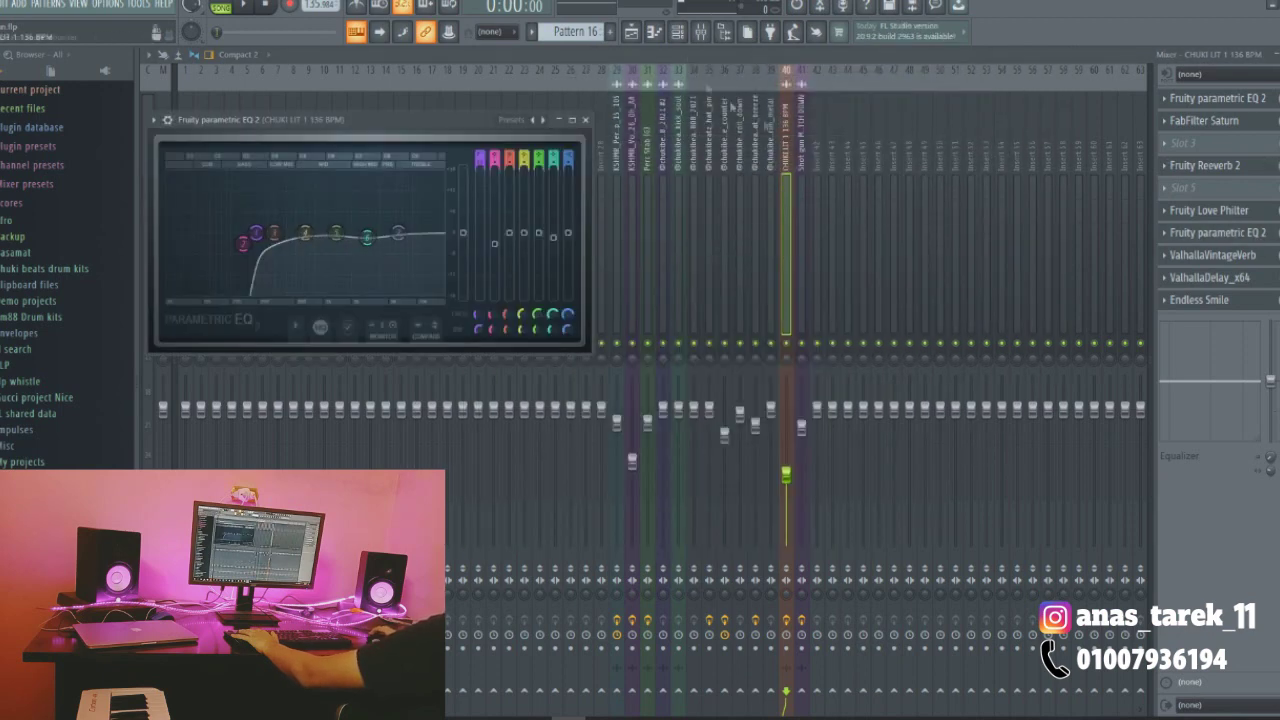
pyautogui.click(653, 33)
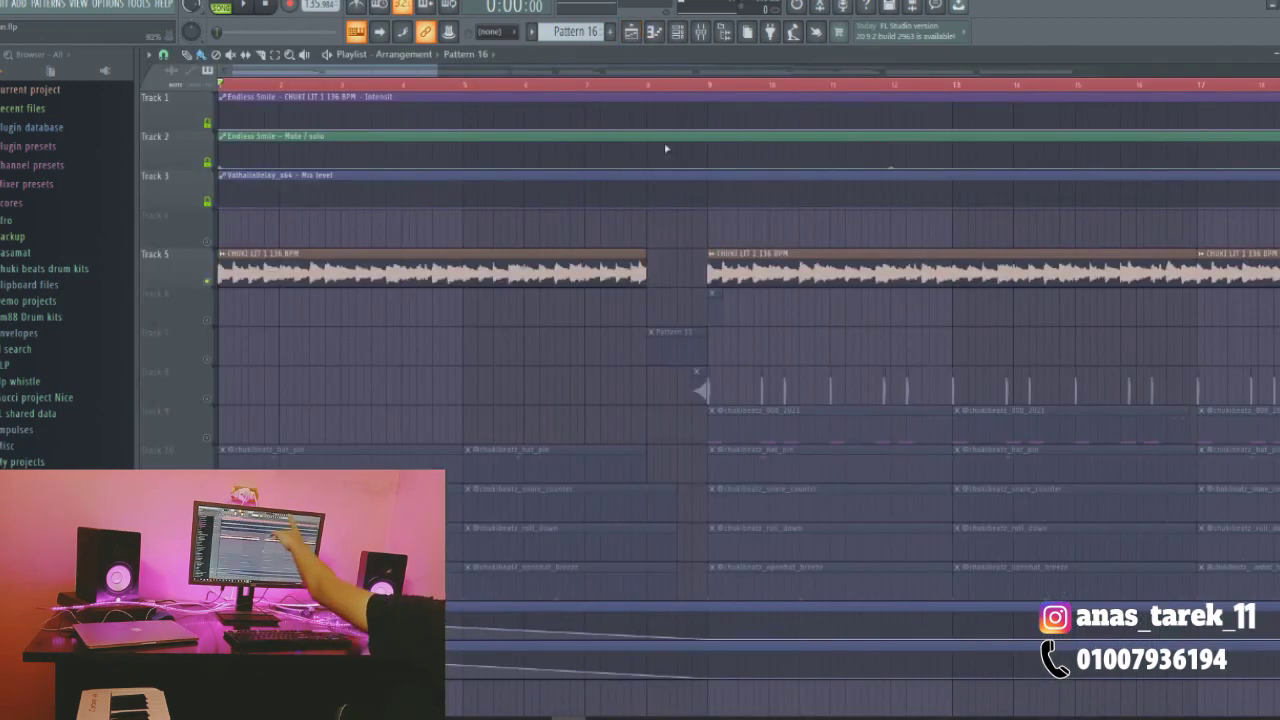
pyautogui.click(633, 33)
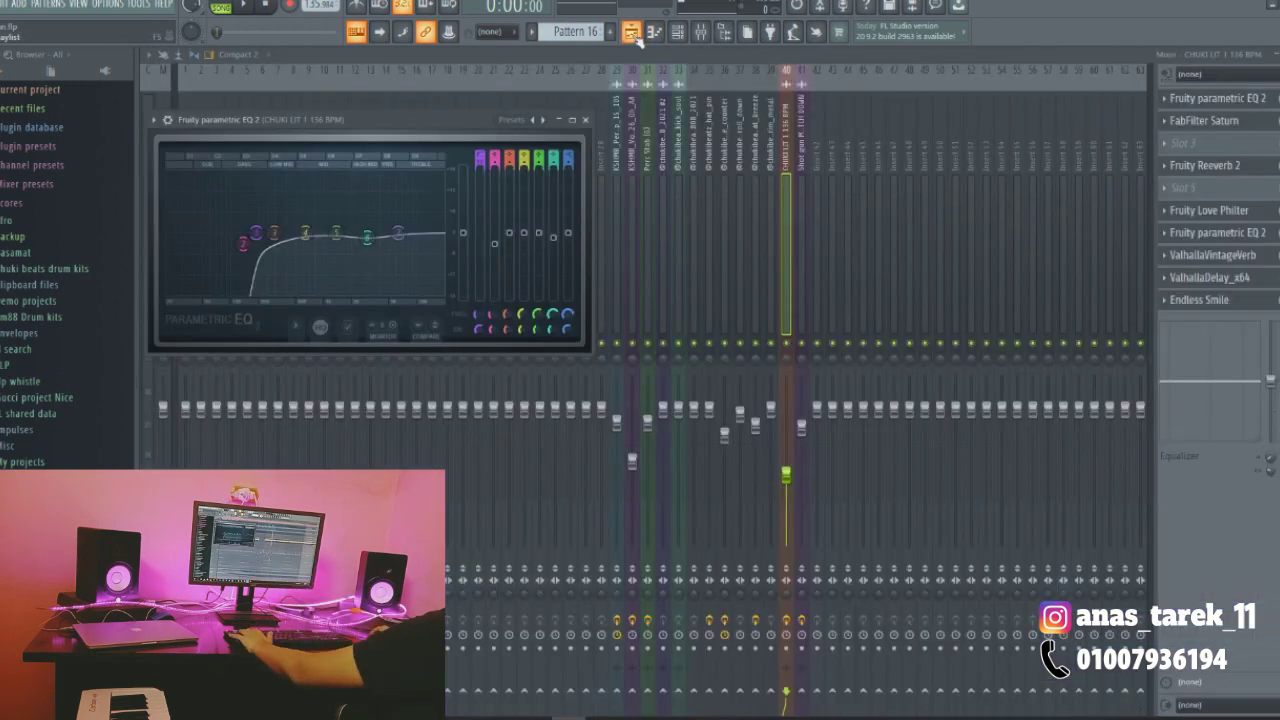
pyautogui.click(1230, 233)
pyautogui.click(1230, 233)
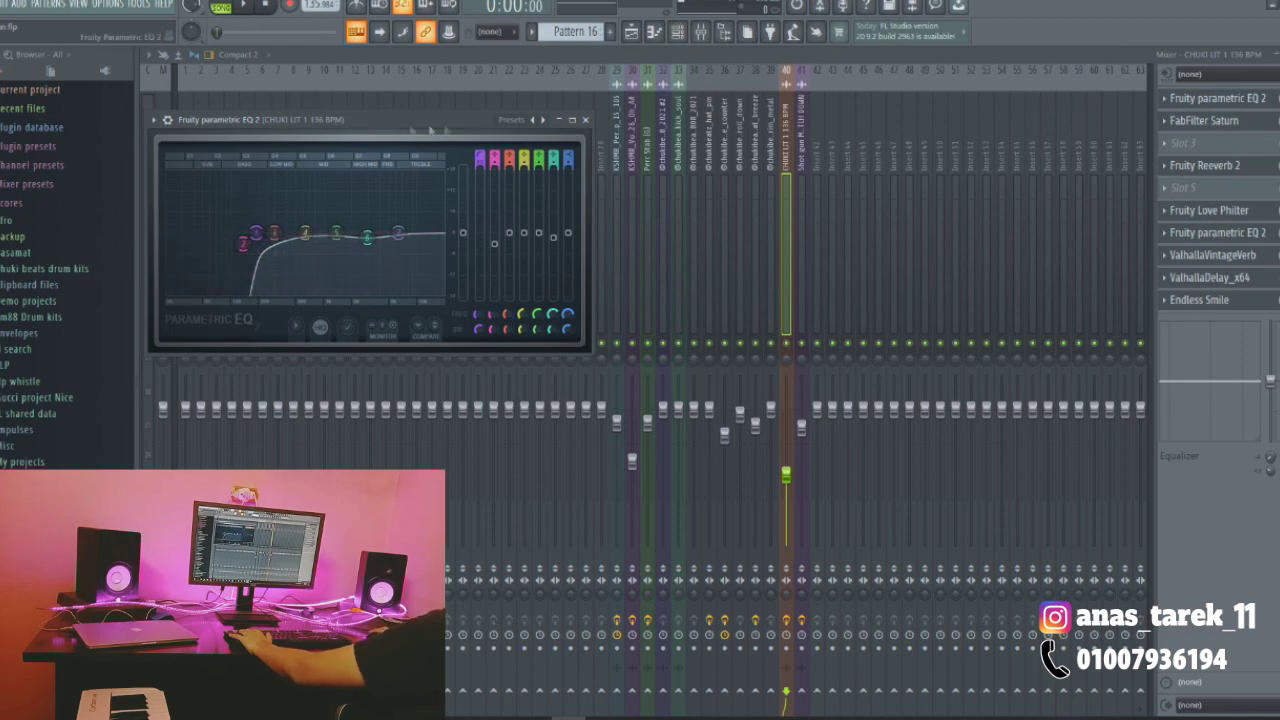
pyautogui.moveTo(431, 130); pyautogui.dragTo(460, 117)
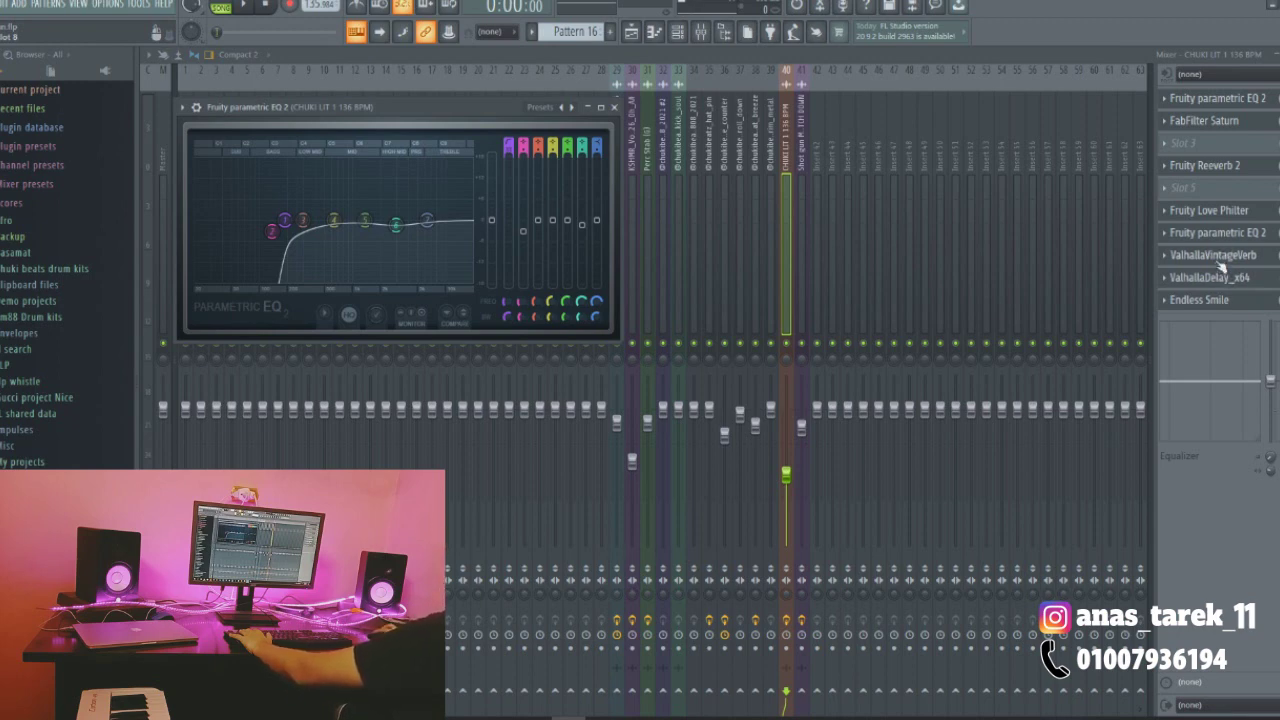
pyautogui.click(1219, 99)
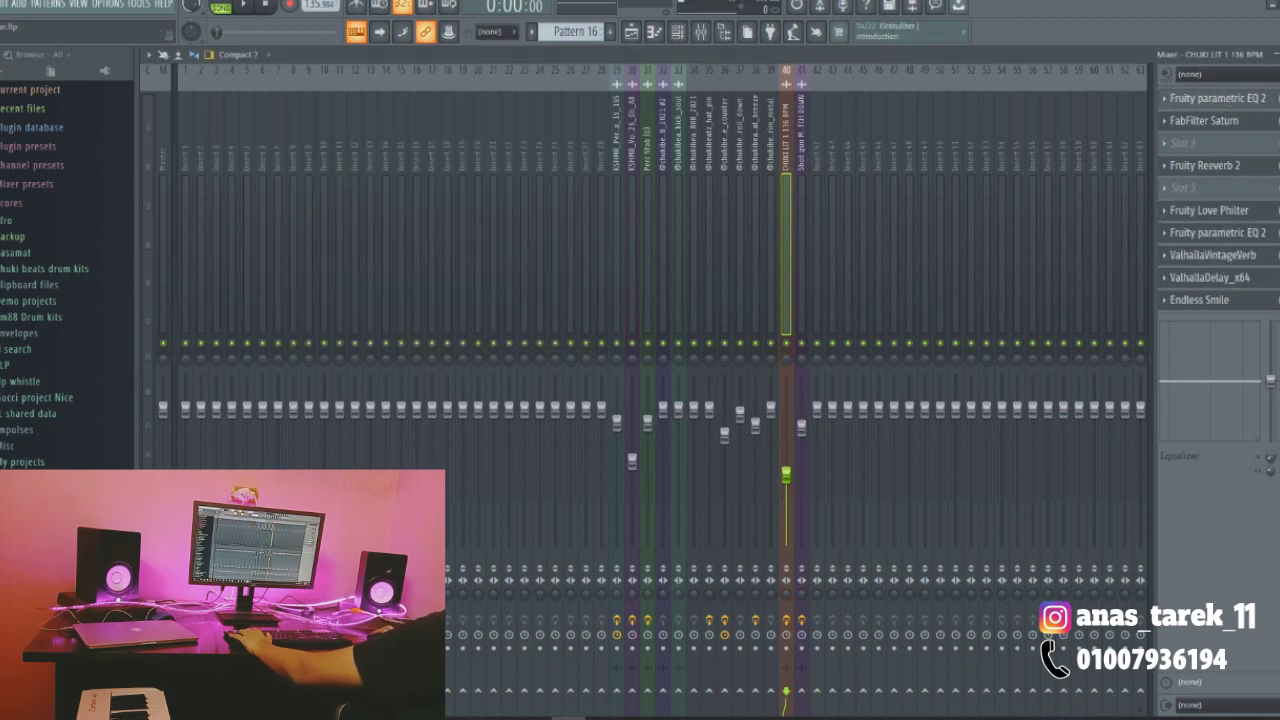
# Examine the ValhallaVintageVerb and ValhallaDelay settings on the melody channel
pyautogui.click(1233, 258)
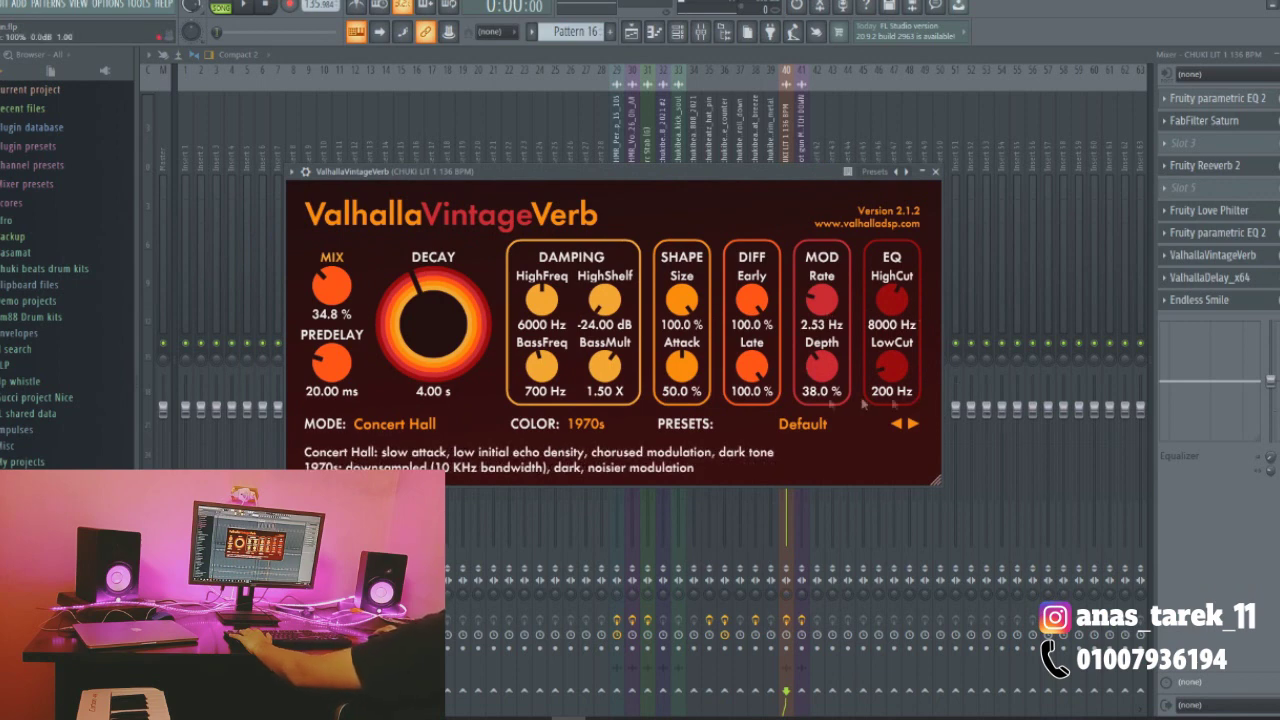
pyautogui.click(1254, 281)
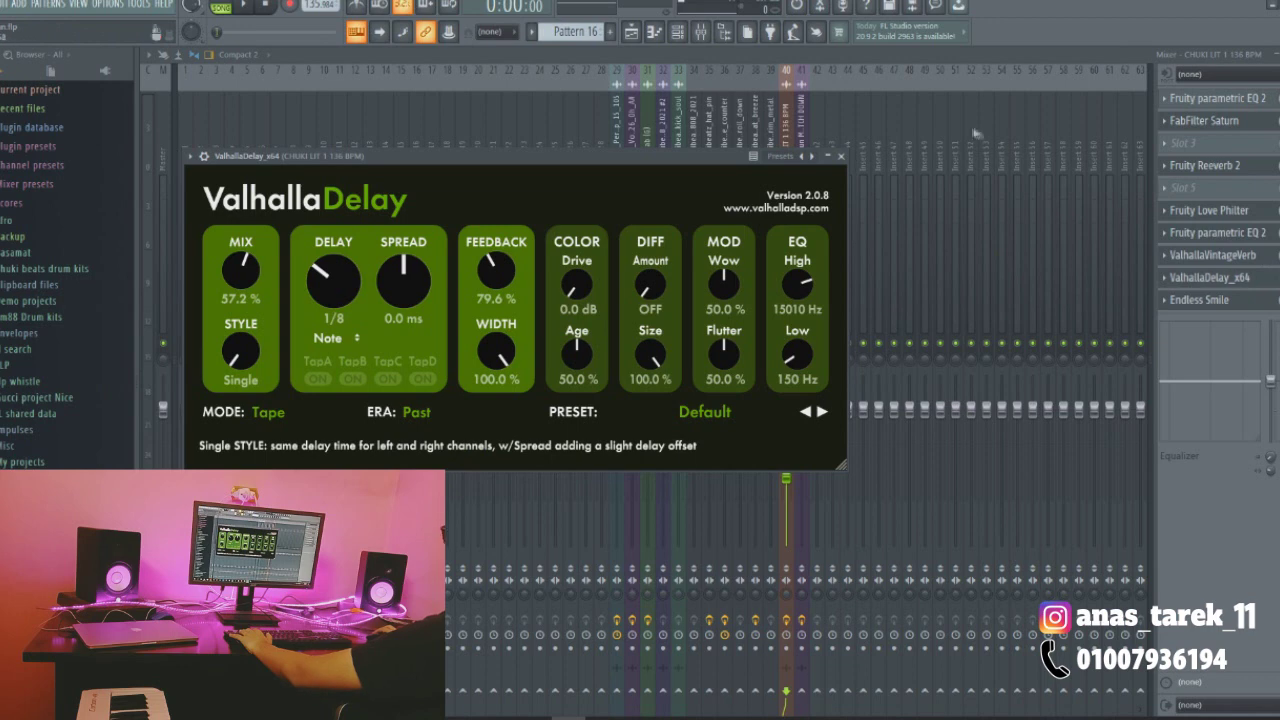
pyautogui.click(1243, 283)
# Examine the Intensity control of the Endless Smile effect on the melody channel
pyautogui.click(1223, 299)
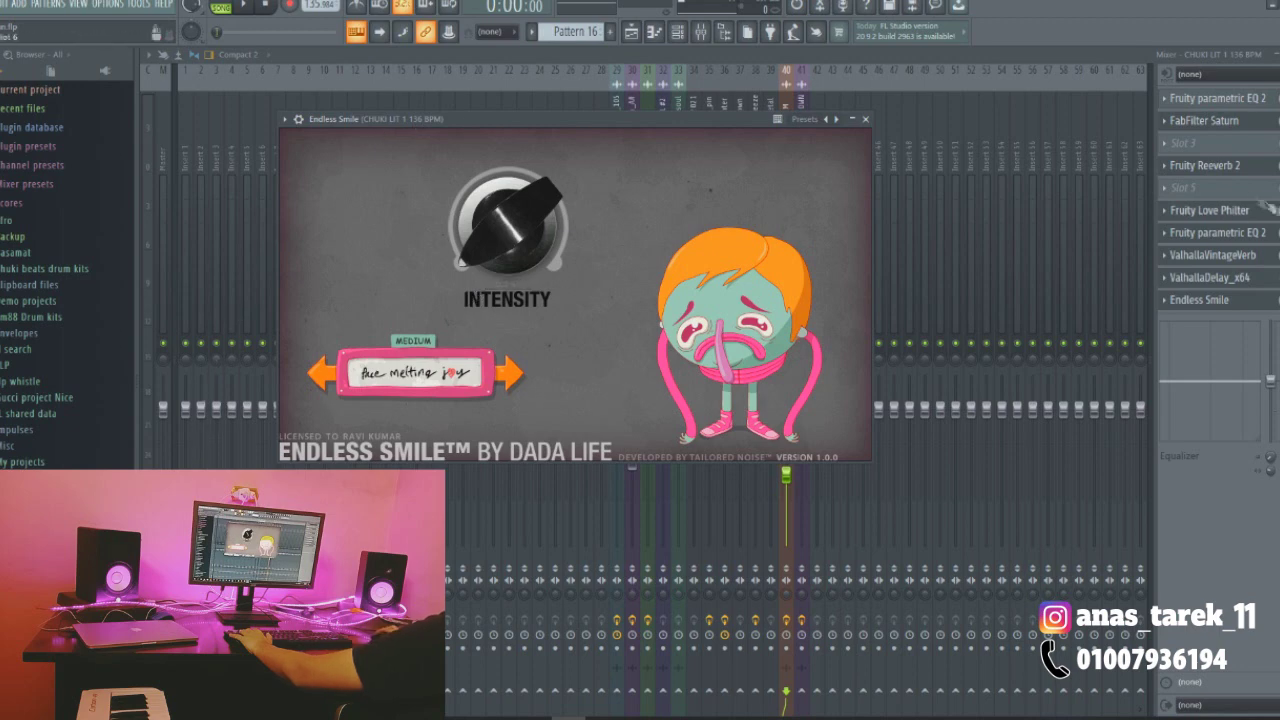
pyautogui.moveTo(605, 124); pyautogui.dragTo(611, 104)
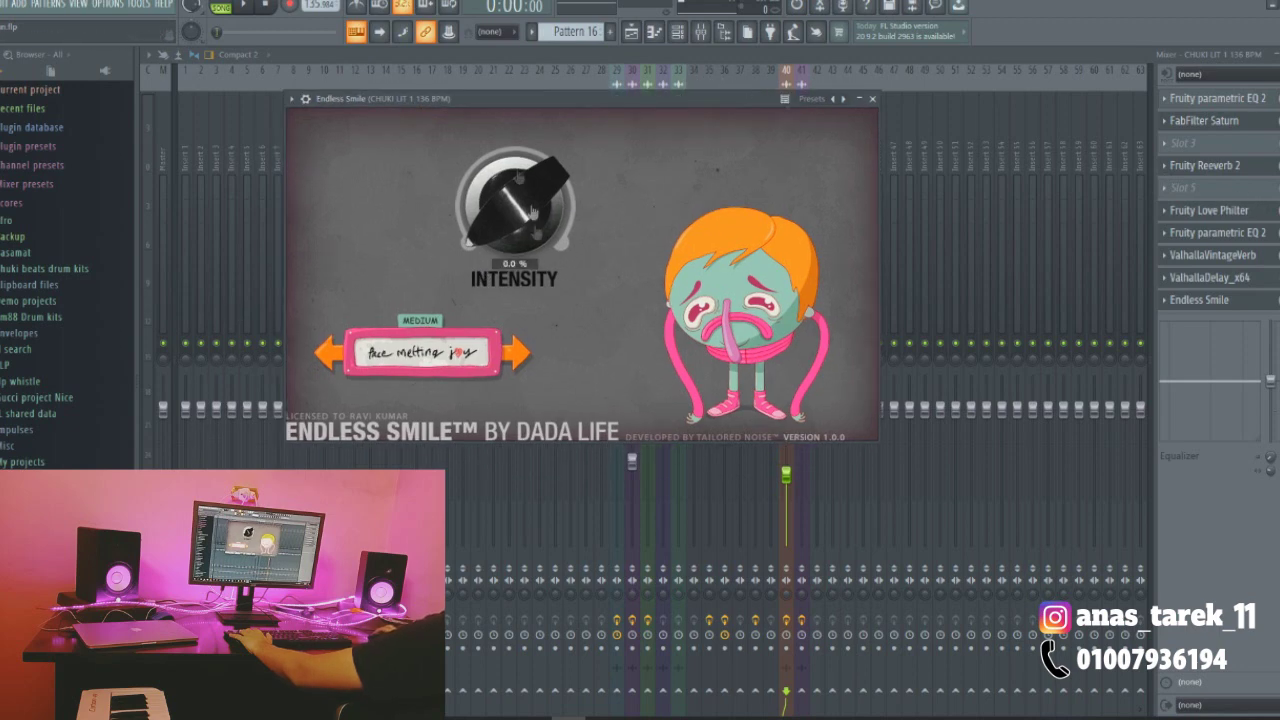
pyautogui.click(784, 80)
# Return to the playlist and play the melody through the Endless Smile automation just before bar 25
pyautogui.click(631, 31)
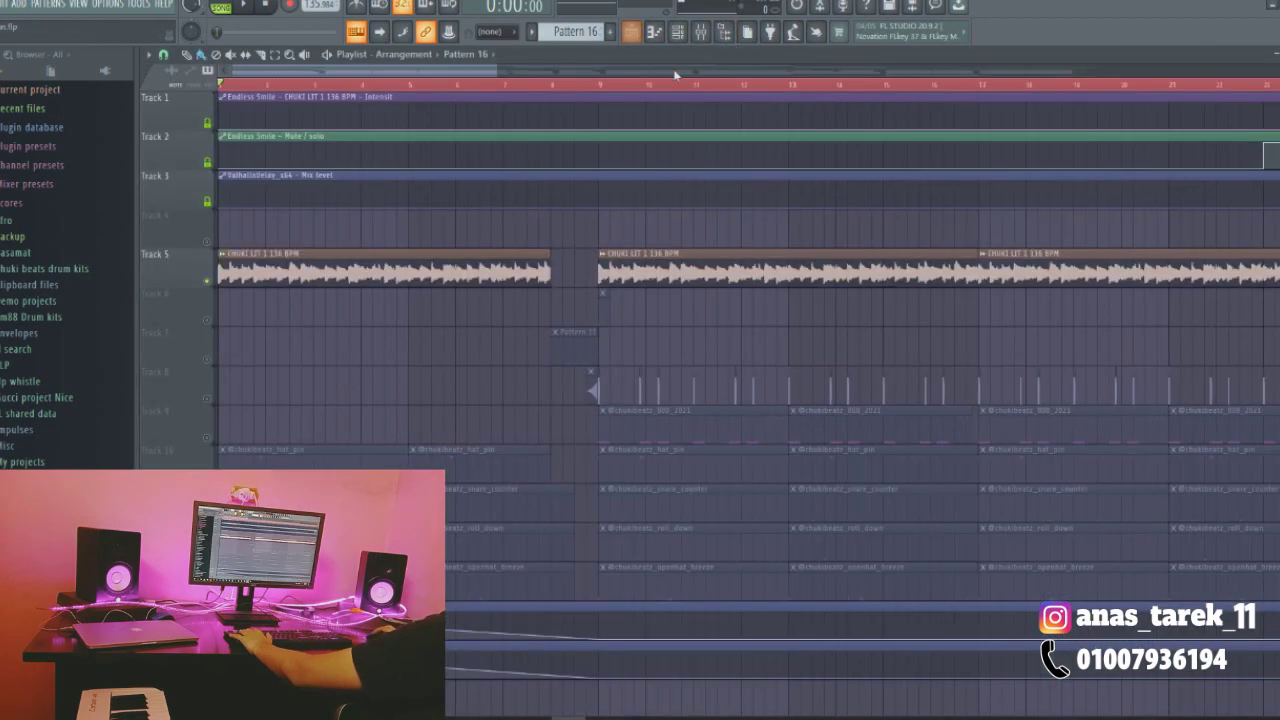
pyautogui.scroll(-4, 675, 75)
pyautogui.press('space')
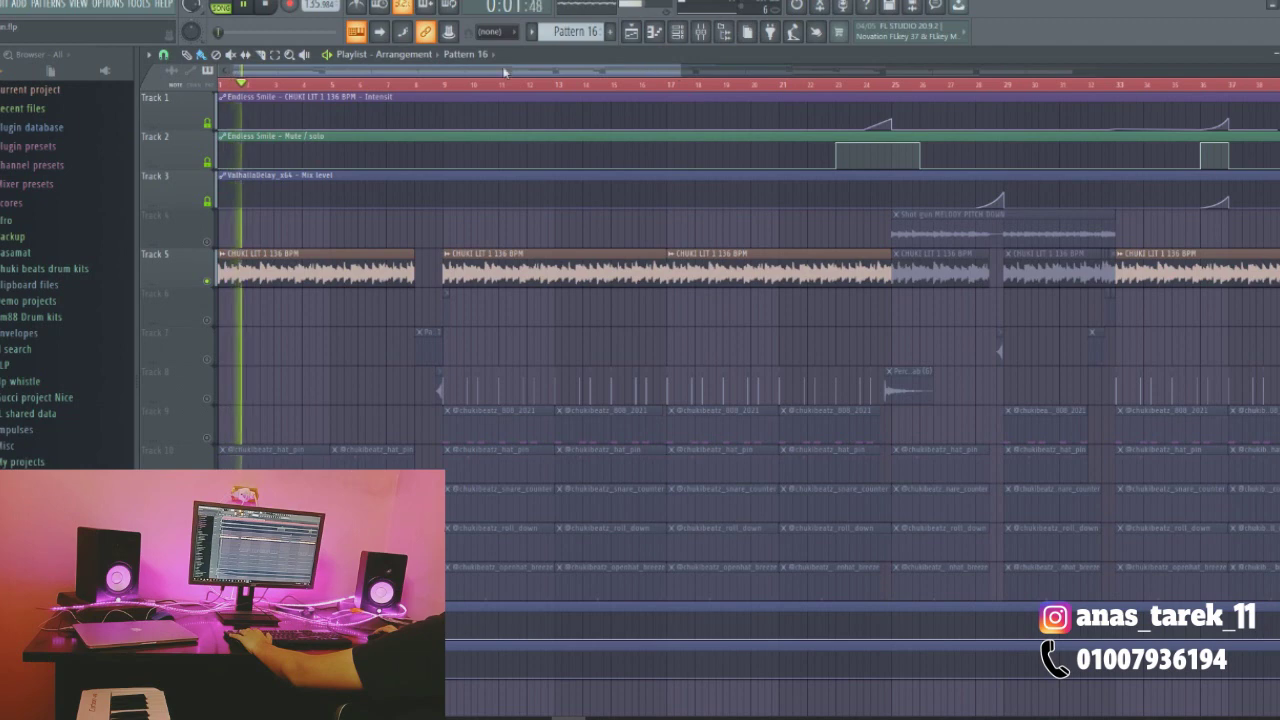
pyautogui.click(838, 86)
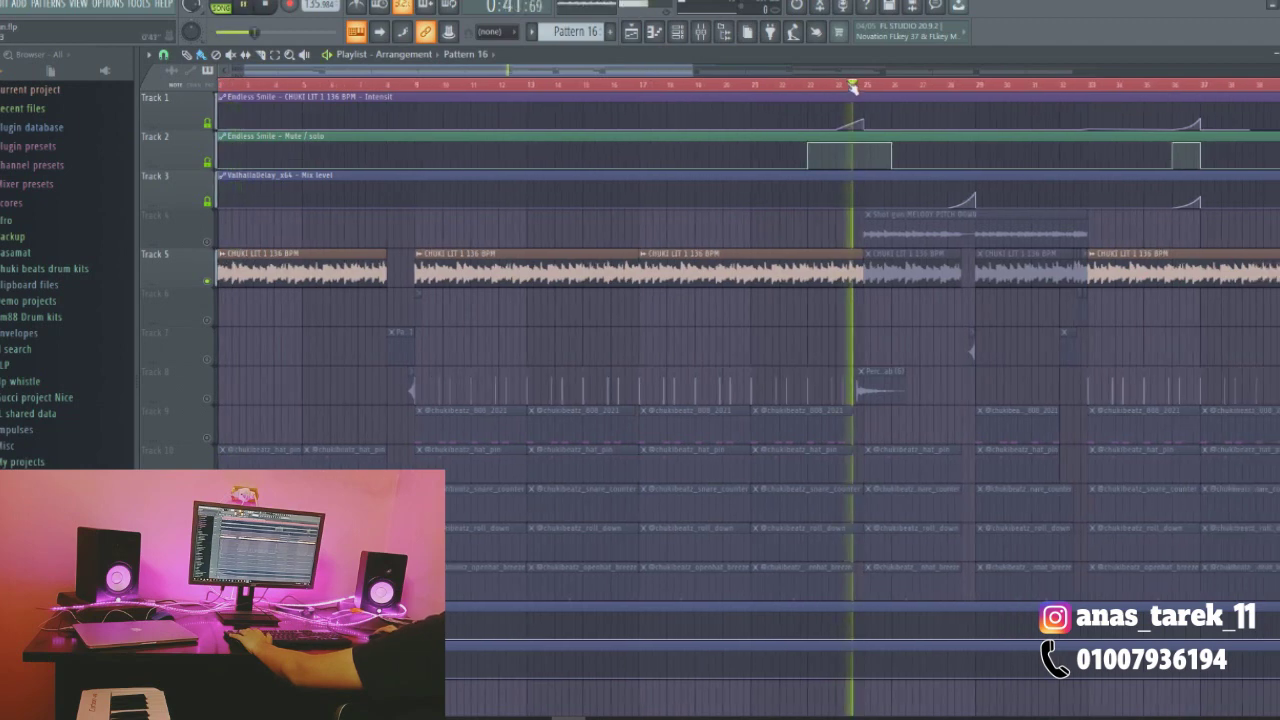
pyautogui.click(829, 84)
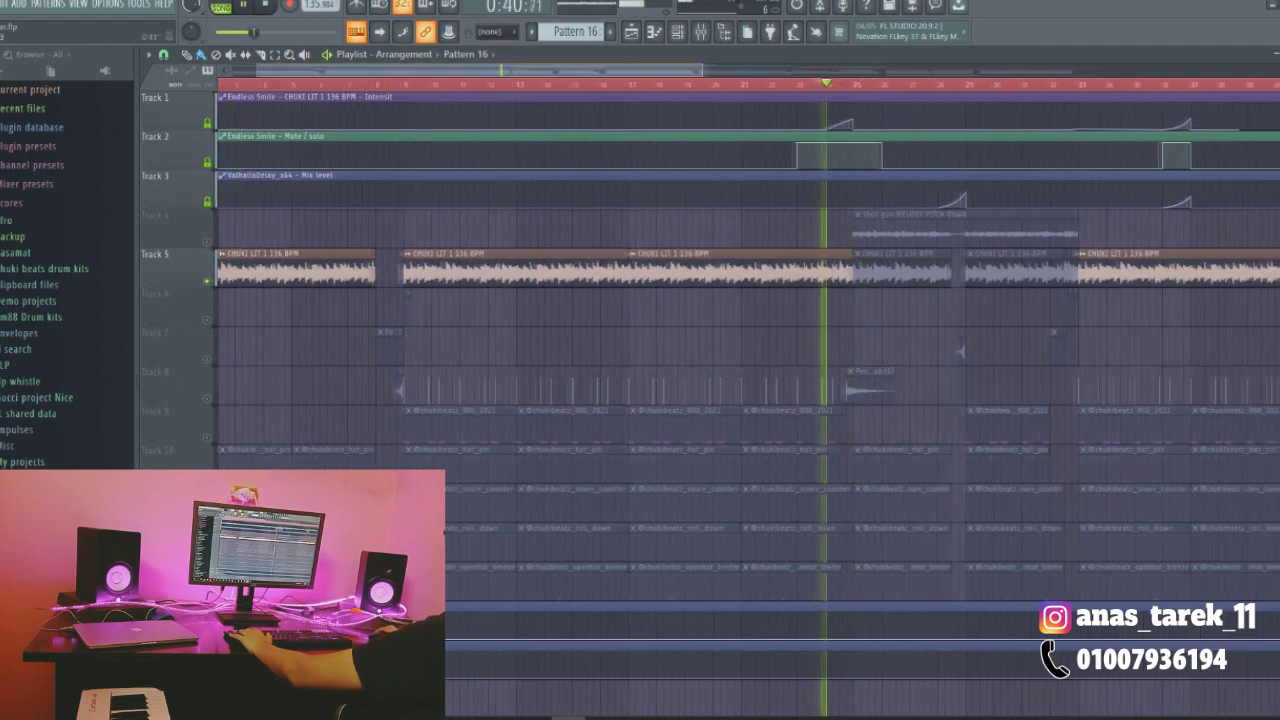
# Play the melody at the automated transitions around bars 37 and 41, and return the playhead to the song start
pyautogui.click(994, 84)
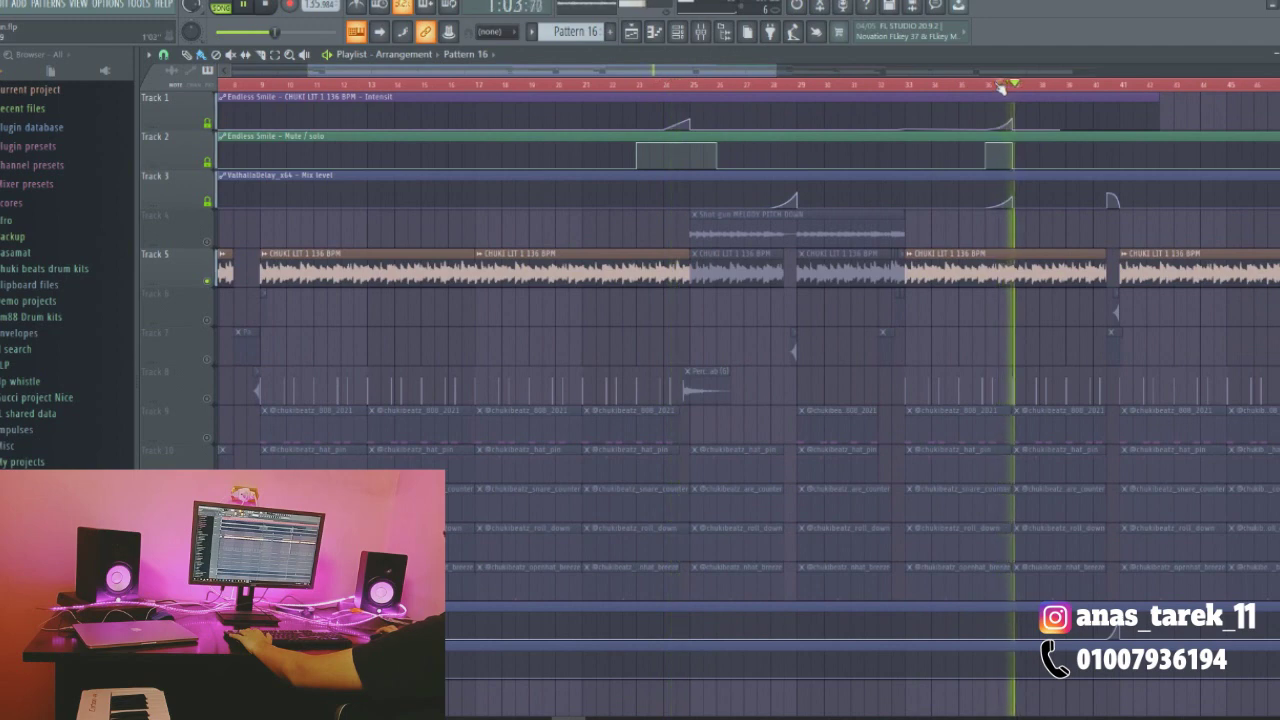
pyautogui.click(1092, 86)
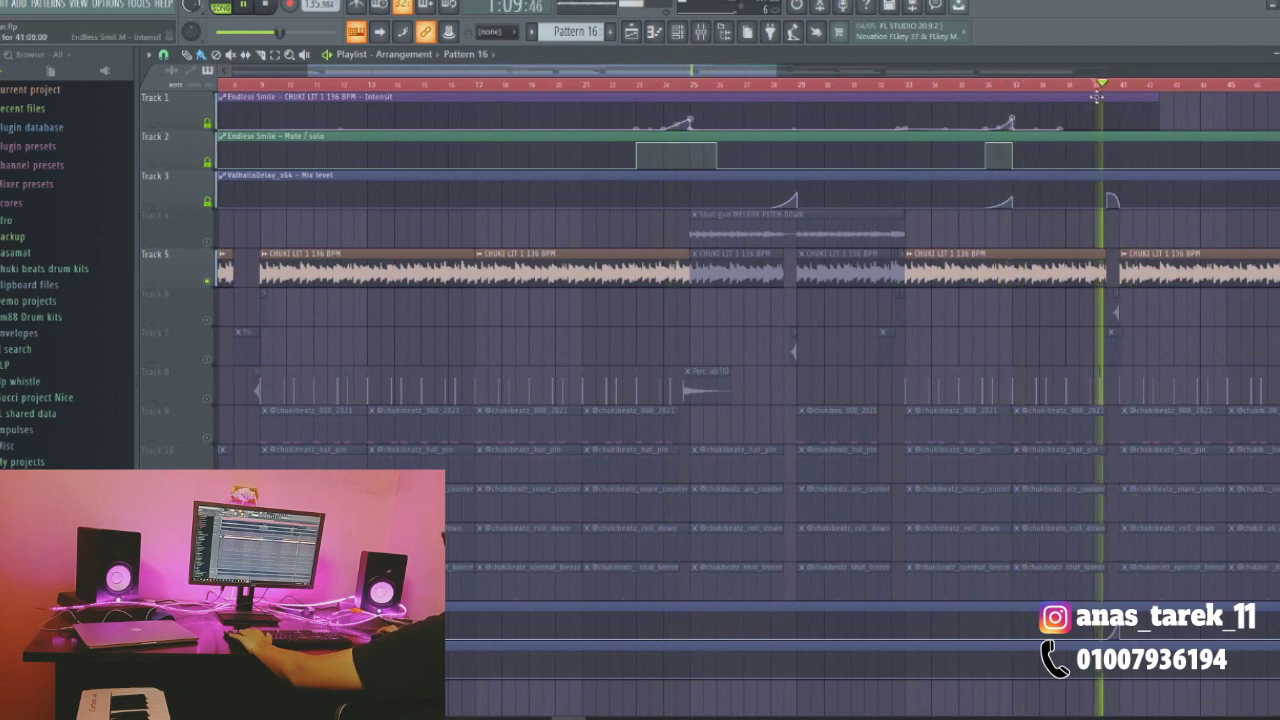
pyautogui.press('space')
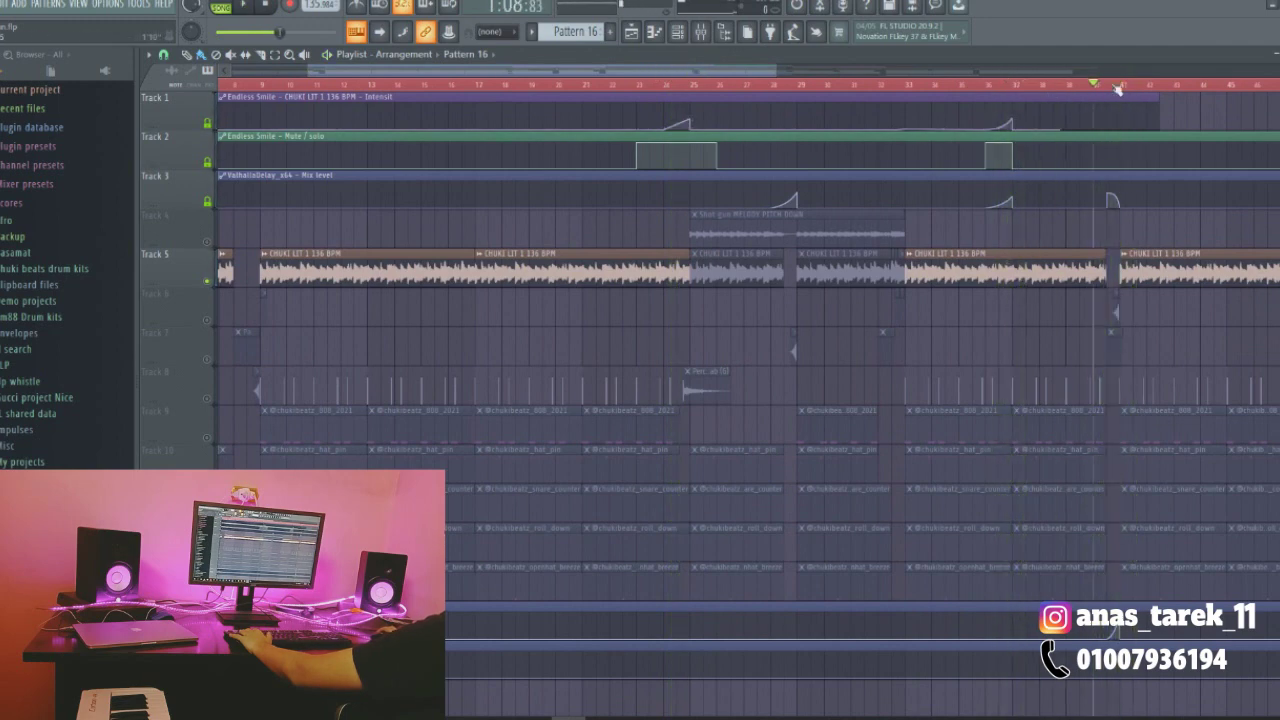
pyautogui.press('space')
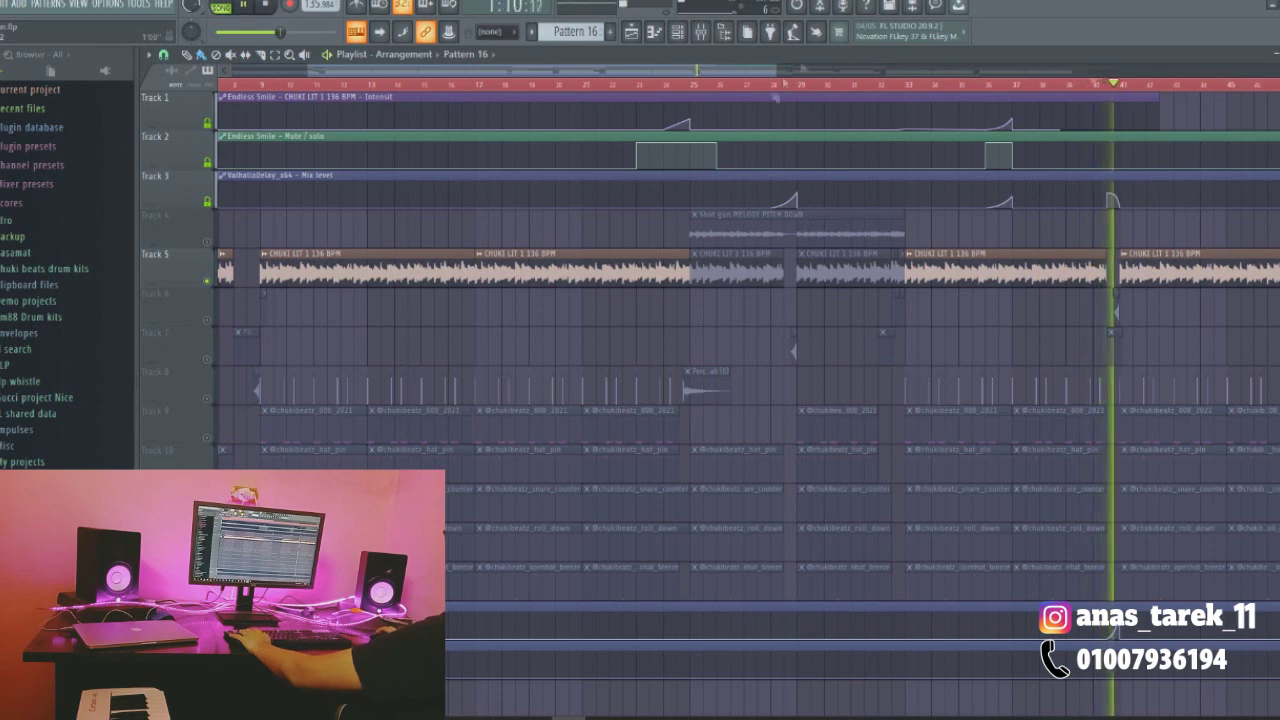
pyautogui.press('space')
pyautogui.press('Home')
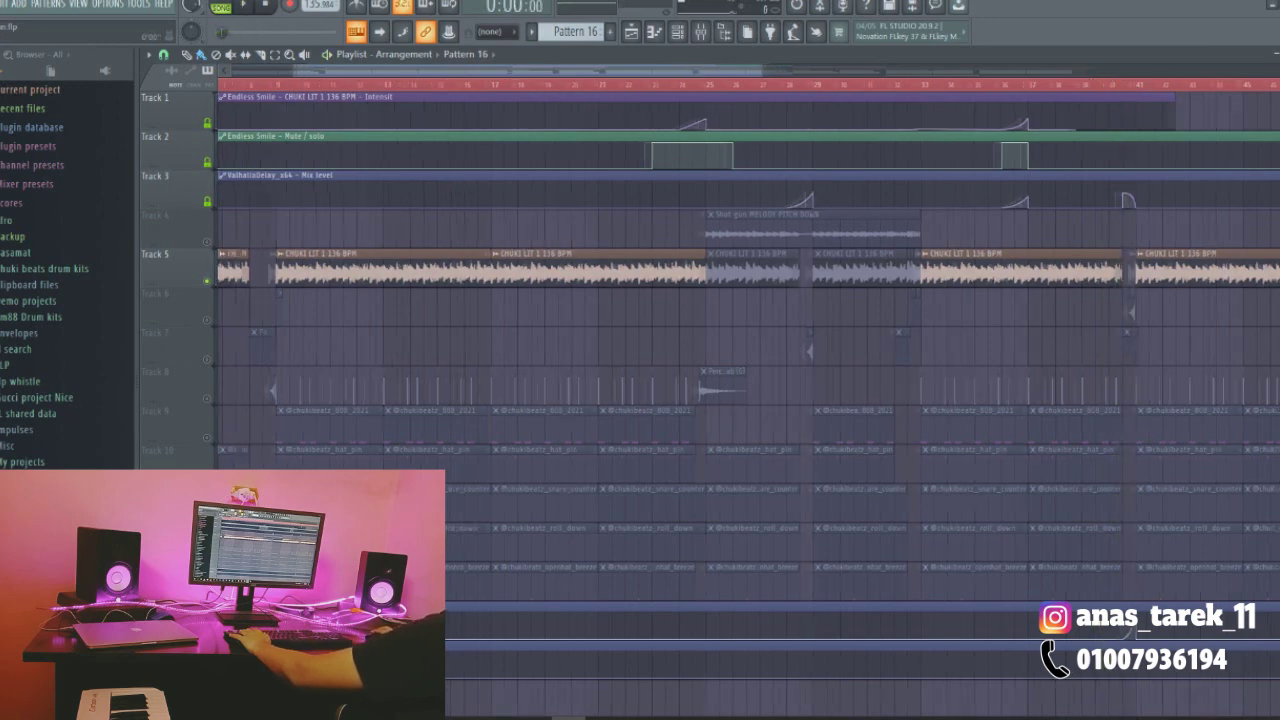
# Solo the hat pattern on Track 10, unmute the snare, roll and open-hat tracks below it, and play the drums
pyautogui.keyDown('ctrl'); pyautogui.click(207, 473); pyautogui.keyUp('ctrl')
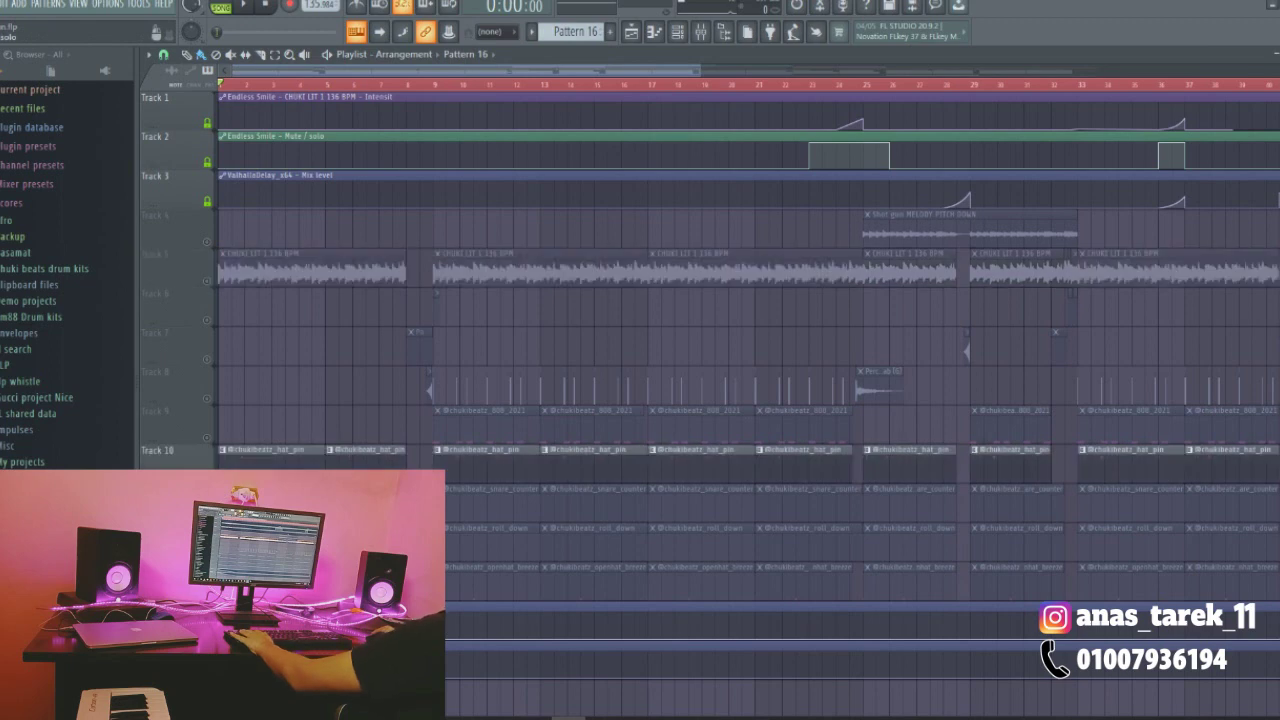
pyautogui.click(207, 512)
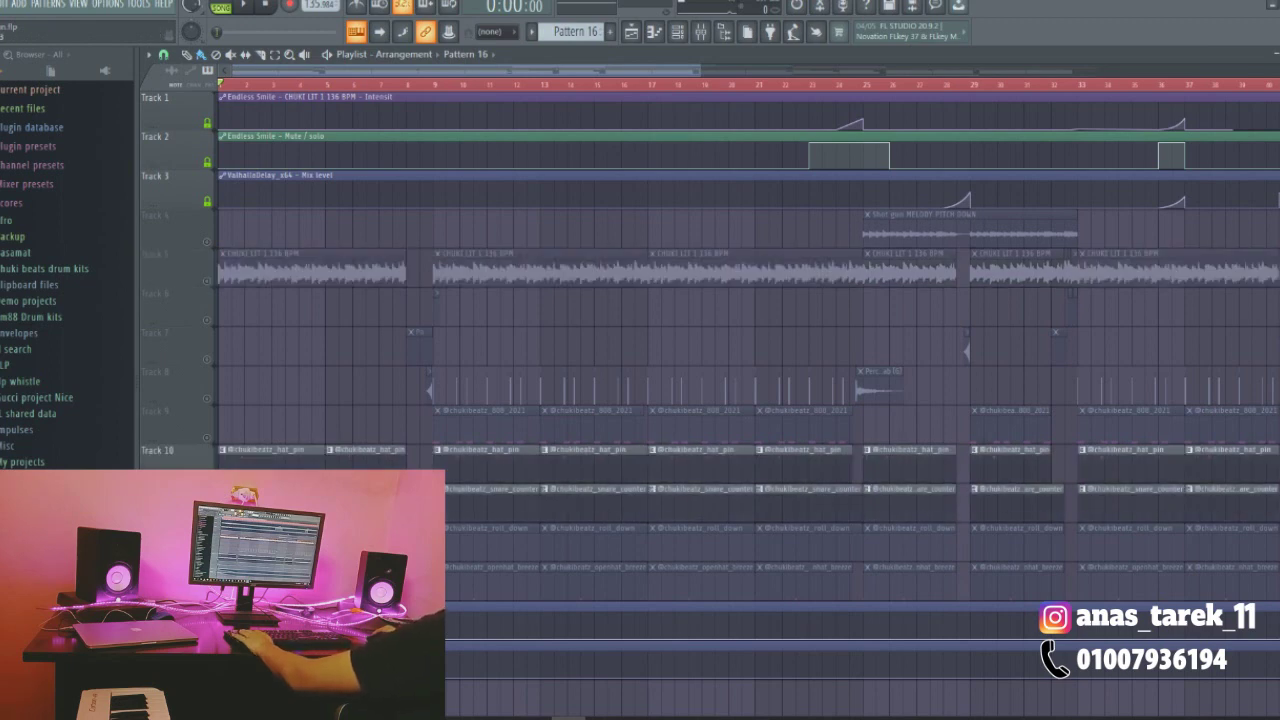
pyautogui.click(207, 552)
pyautogui.click(207, 591)
pyautogui.press('space')
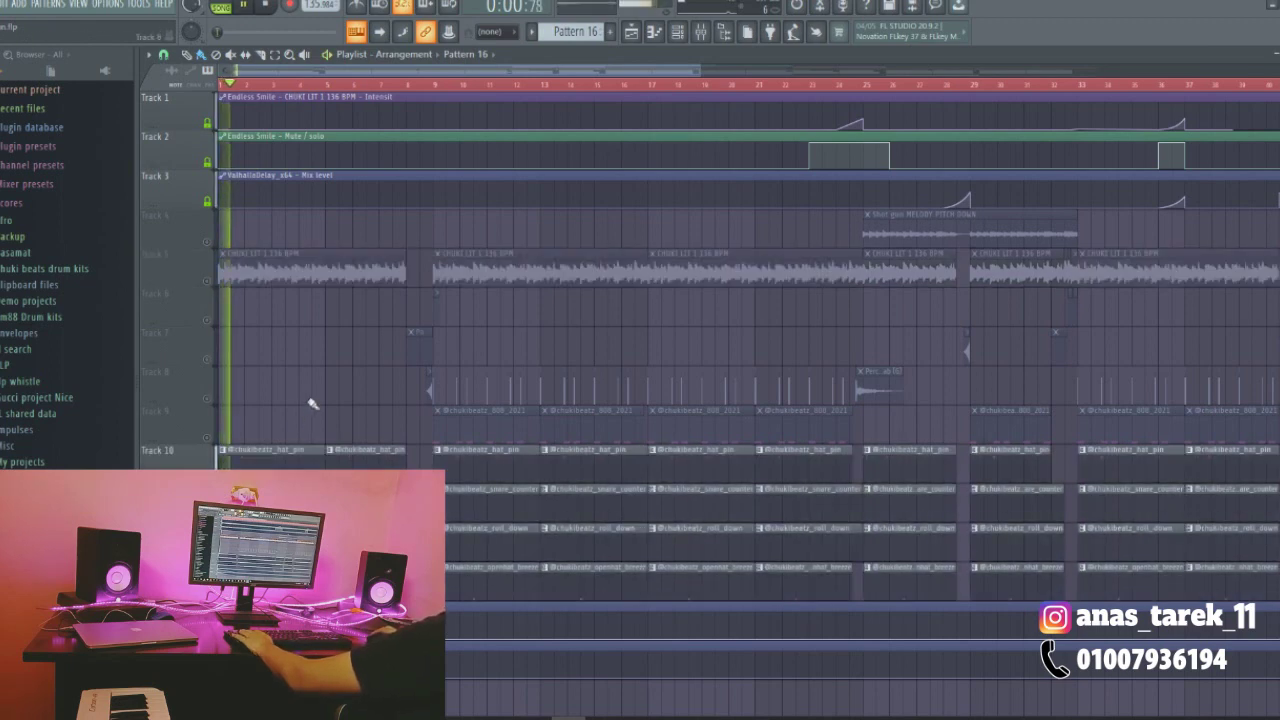
pyautogui.press('space')
pyautogui.press('space')
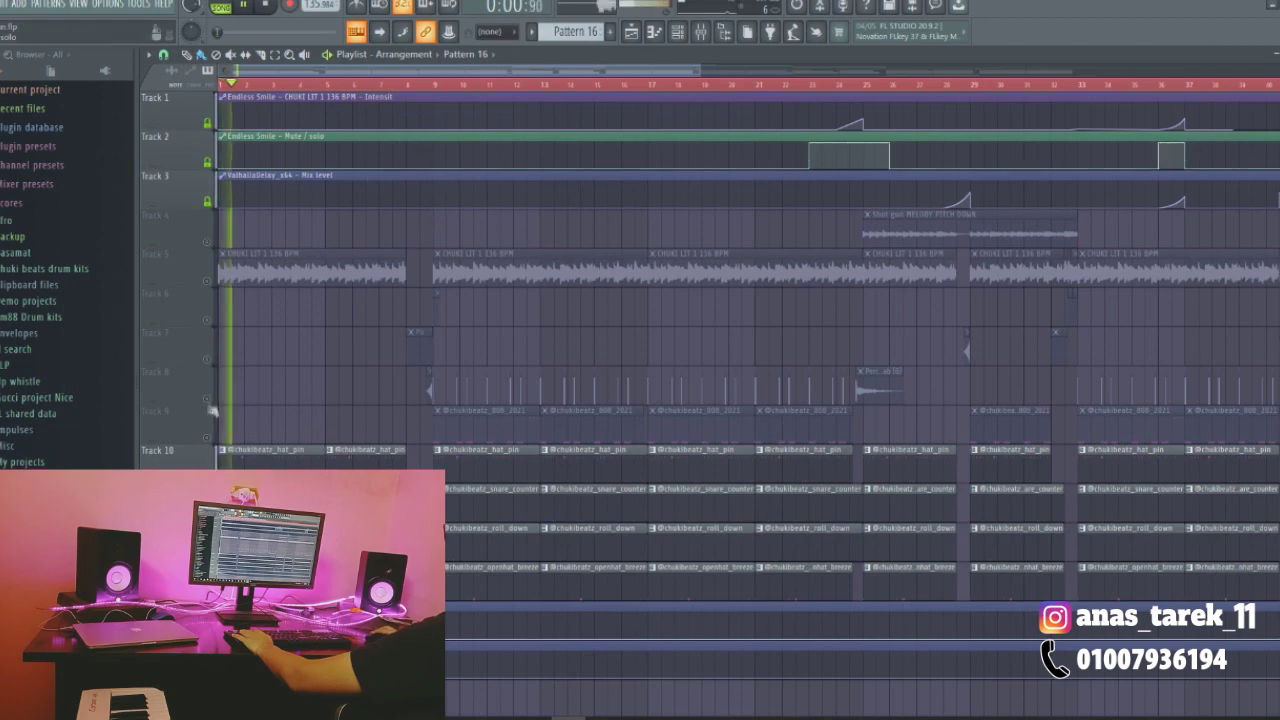
# Unmute Tracks 7, 8 and 9 so the transition patterns, percussion samples and 808 play with the drums
pyautogui.click(207, 398)
pyautogui.click(207, 437)
pyautogui.click(207, 359)
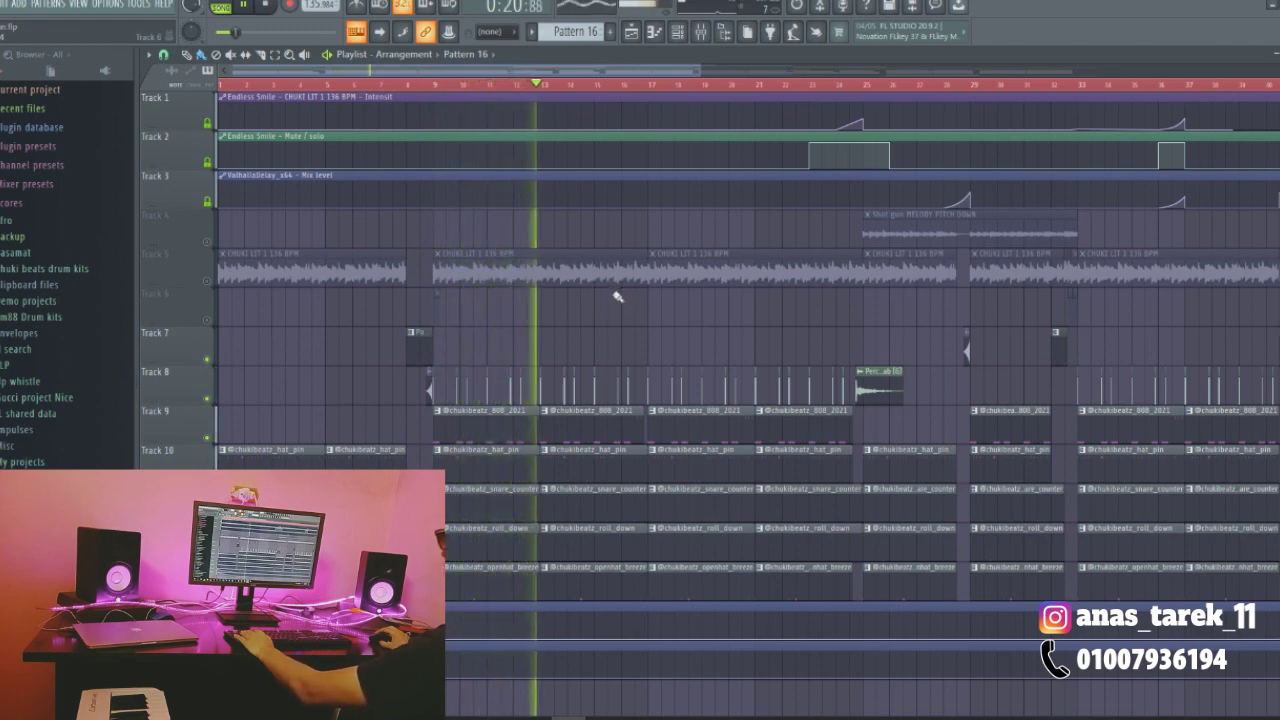
pyautogui.press('space')
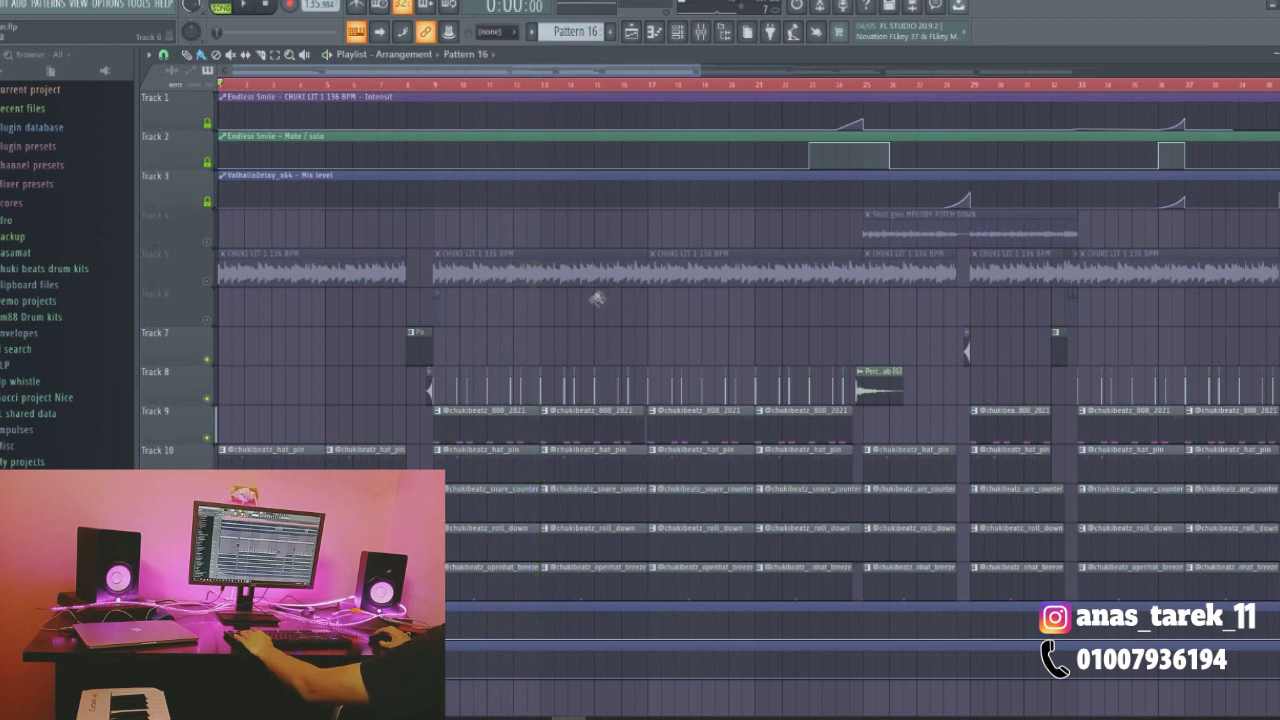
pyautogui.doubleClick(293, 461)
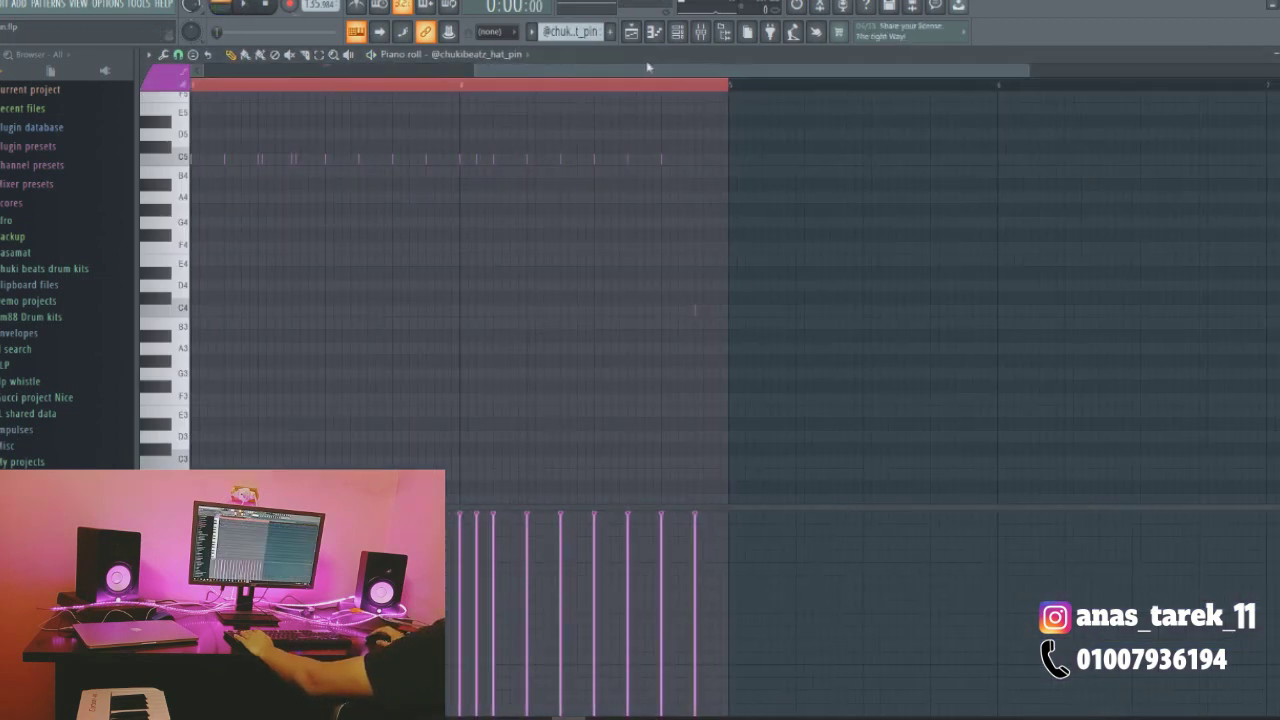
pyautogui.click(678, 32)
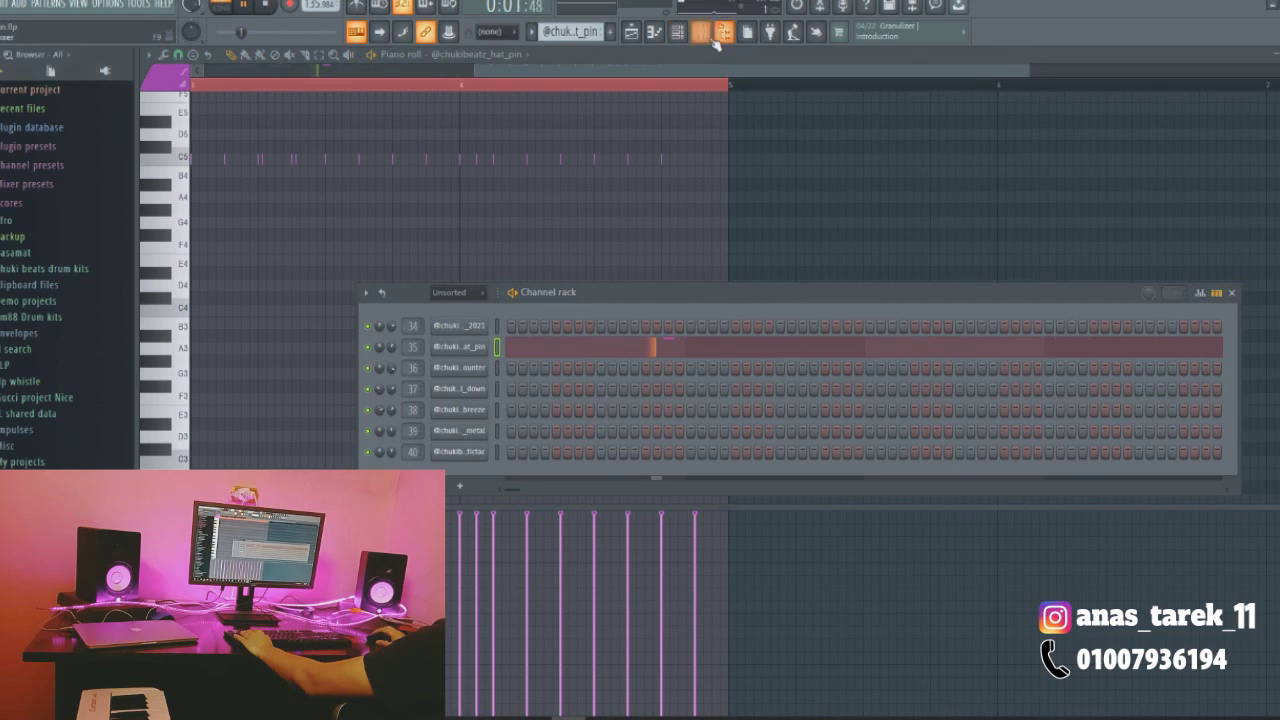
pyautogui.click(701, 32)
pyautogui.press('space')
pyautogui.click(631, 32)
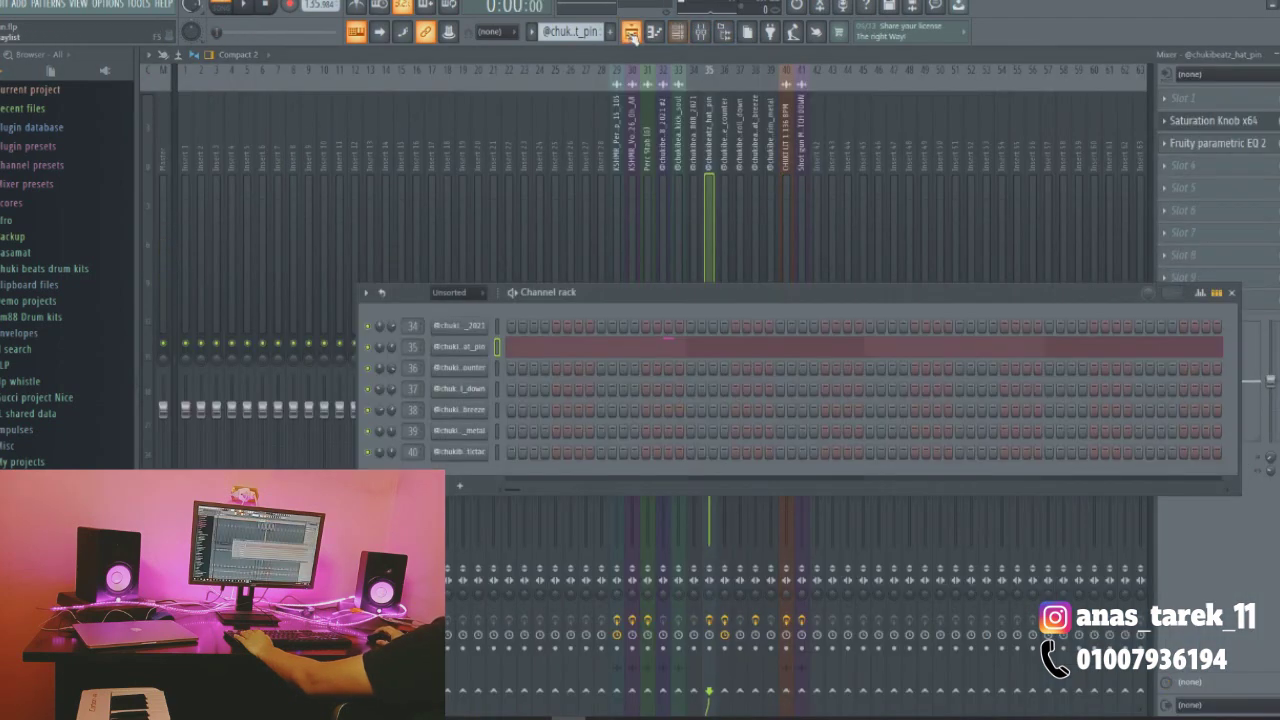
pyautogui.press('F5')
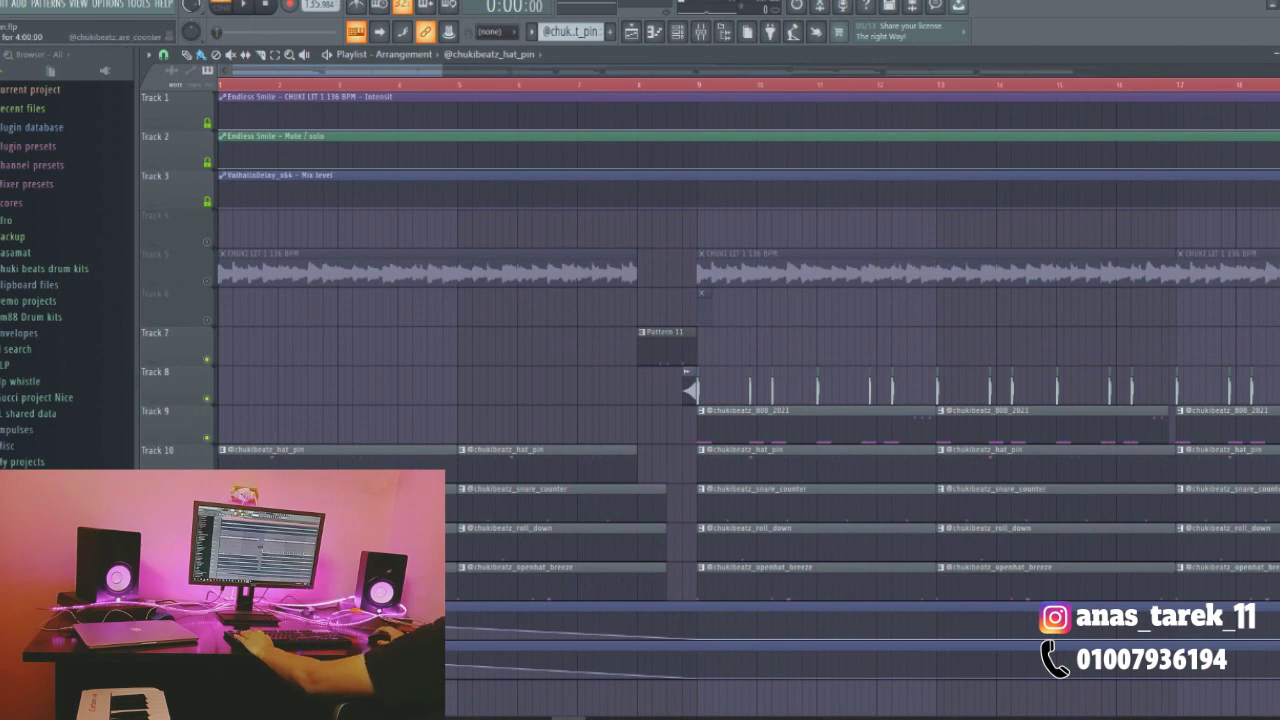
pyautogui.doubleClick(720, 490)
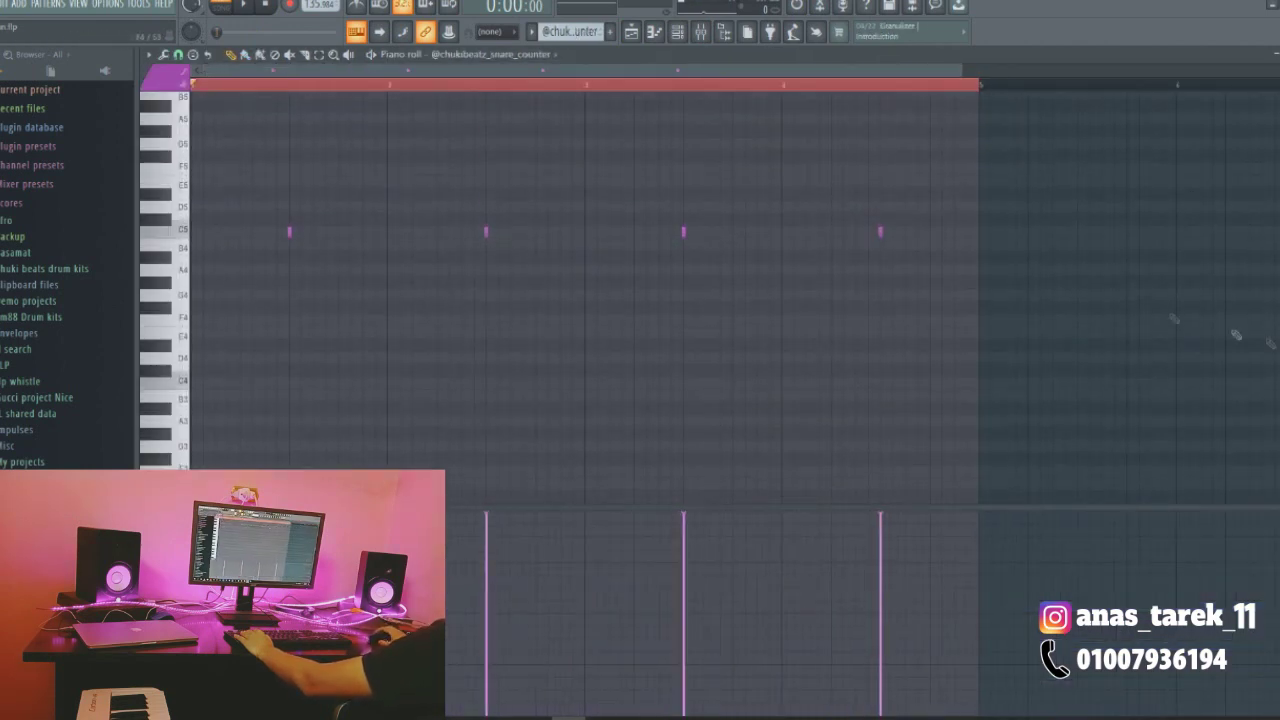
pyautogui.press('F9')
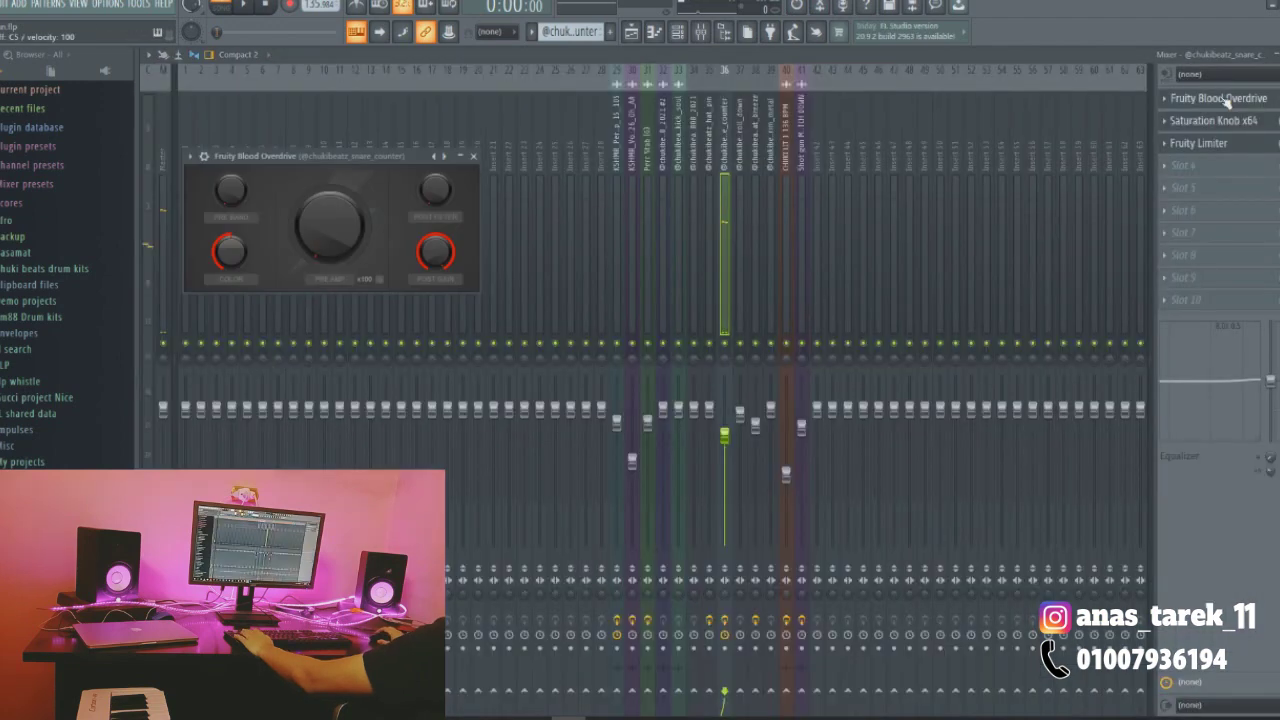
# Inspect the snare's Fruity Blood Overdrive, Saturation Knob and Fruity Limiter settings in turn
pyautogui.click(1225, 100)
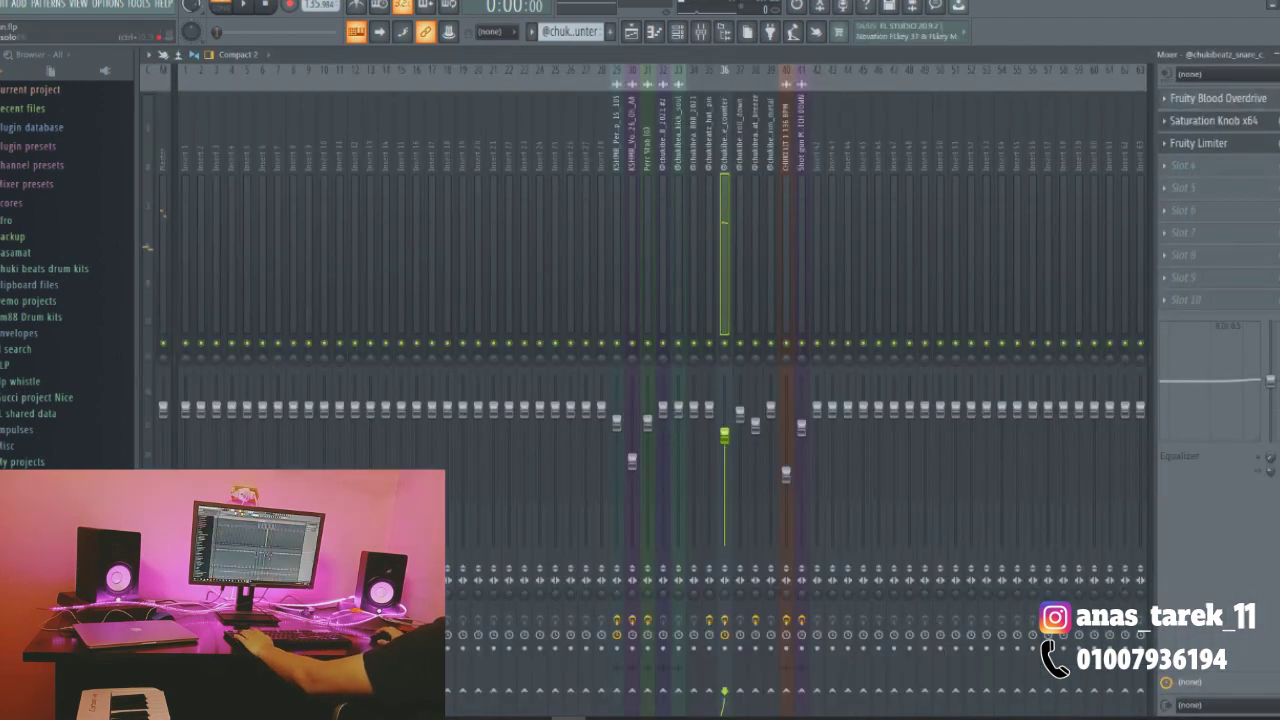
pyautogui.click(1244, 121)
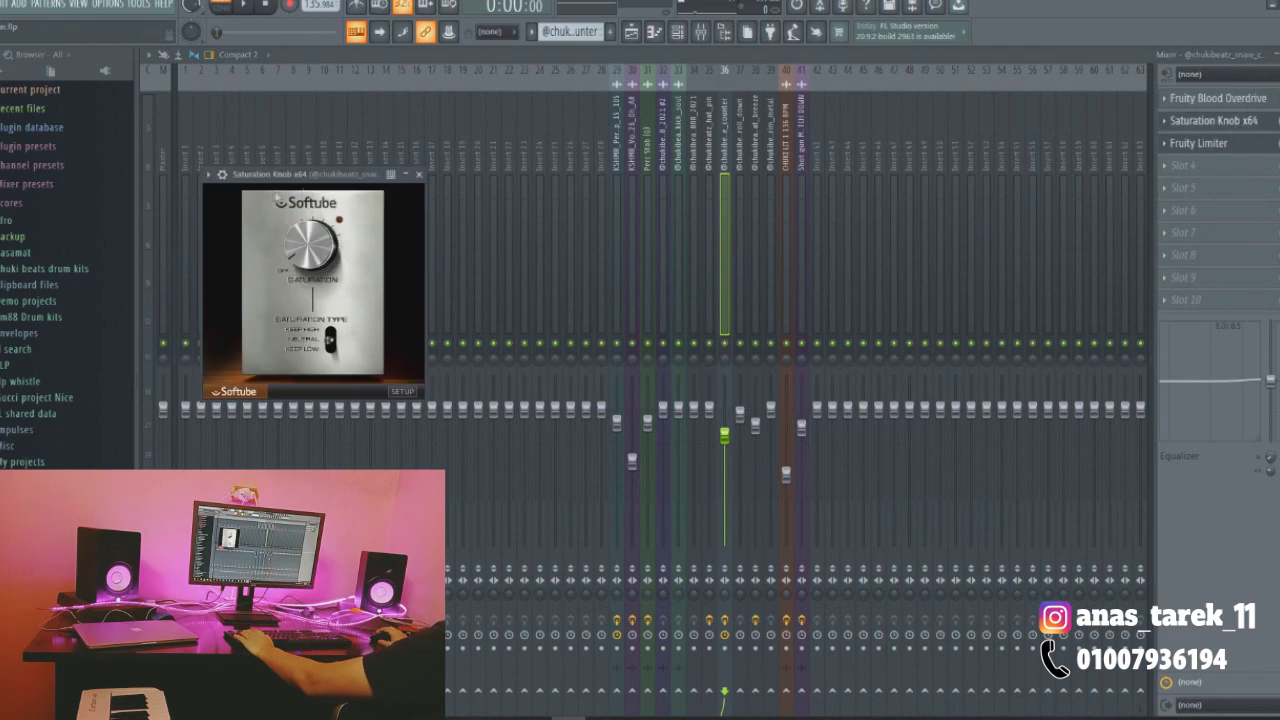
pyautogui.click(1174, 167)
pyautogui.click(1211, 143)
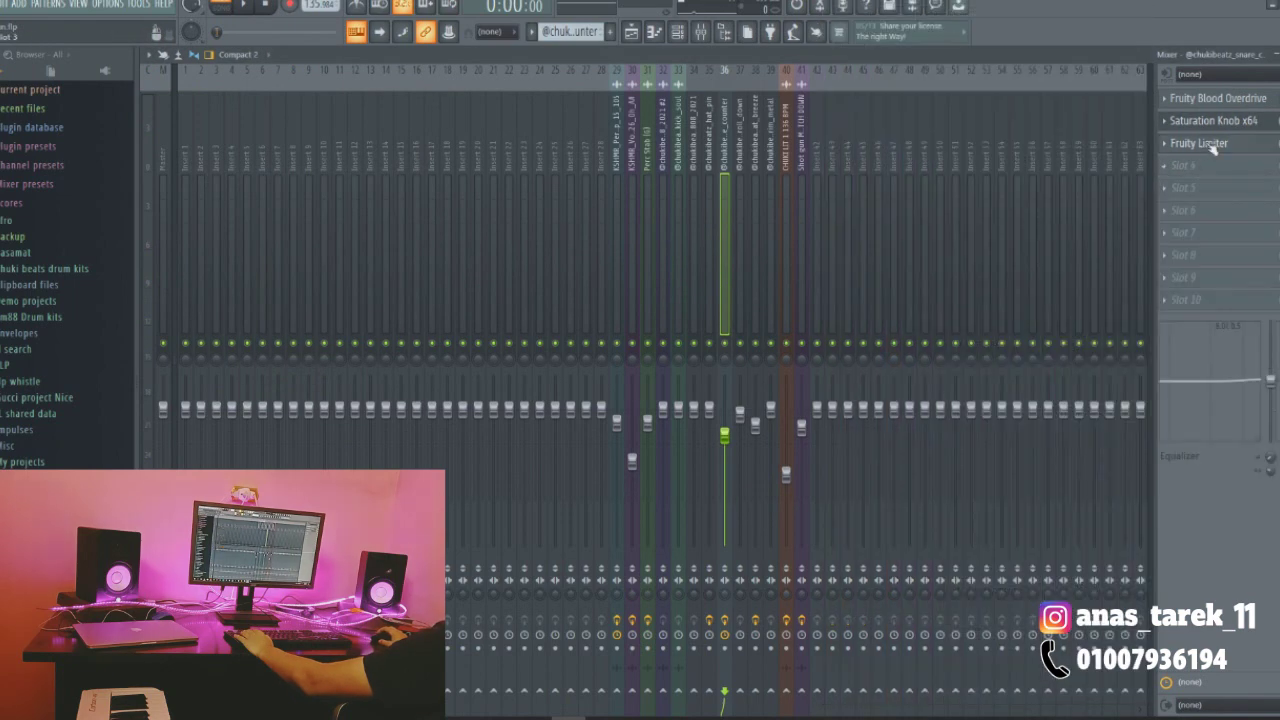
pyautogui.click(1211, 143)
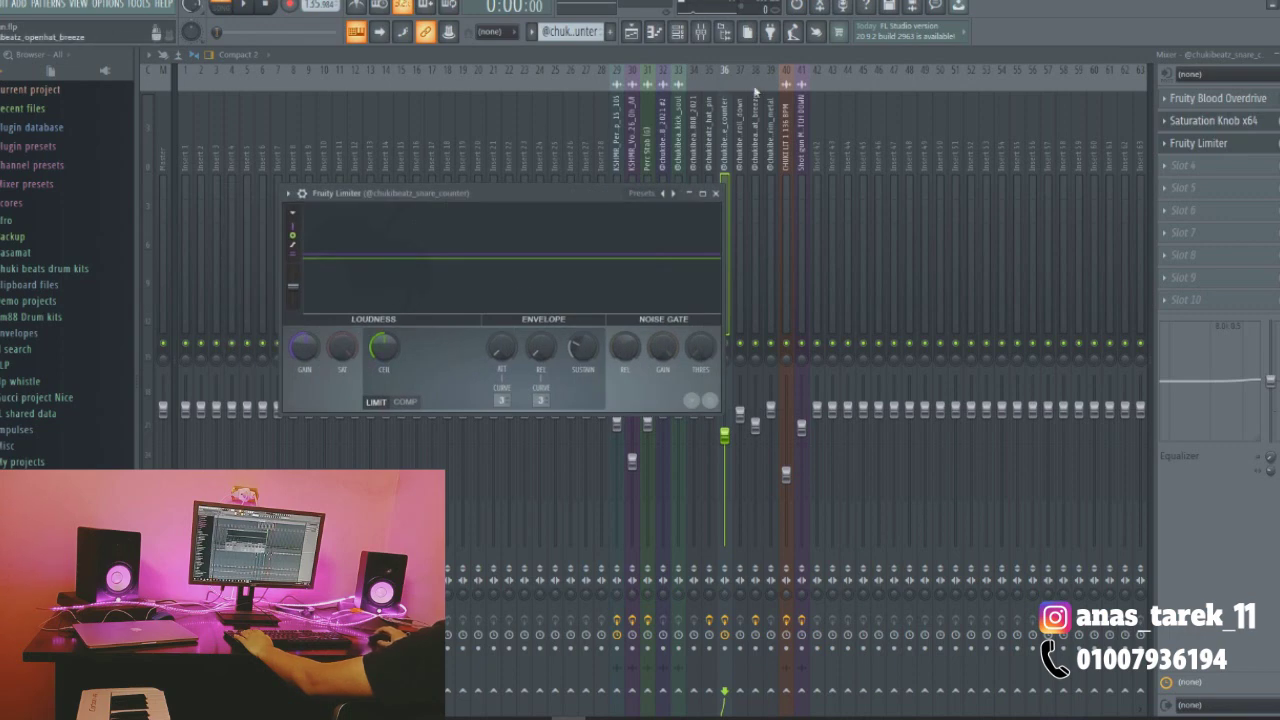
pyautogui.click(677, 31)
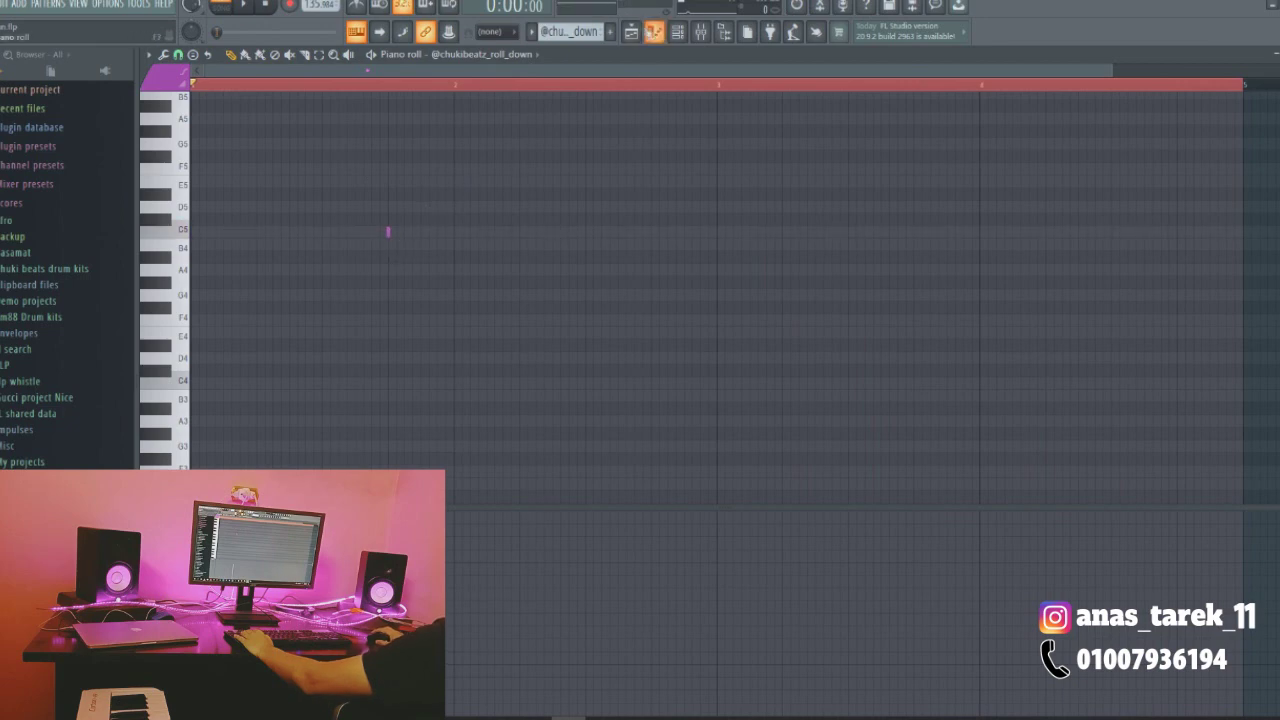
pyautogui.click(677, 31)
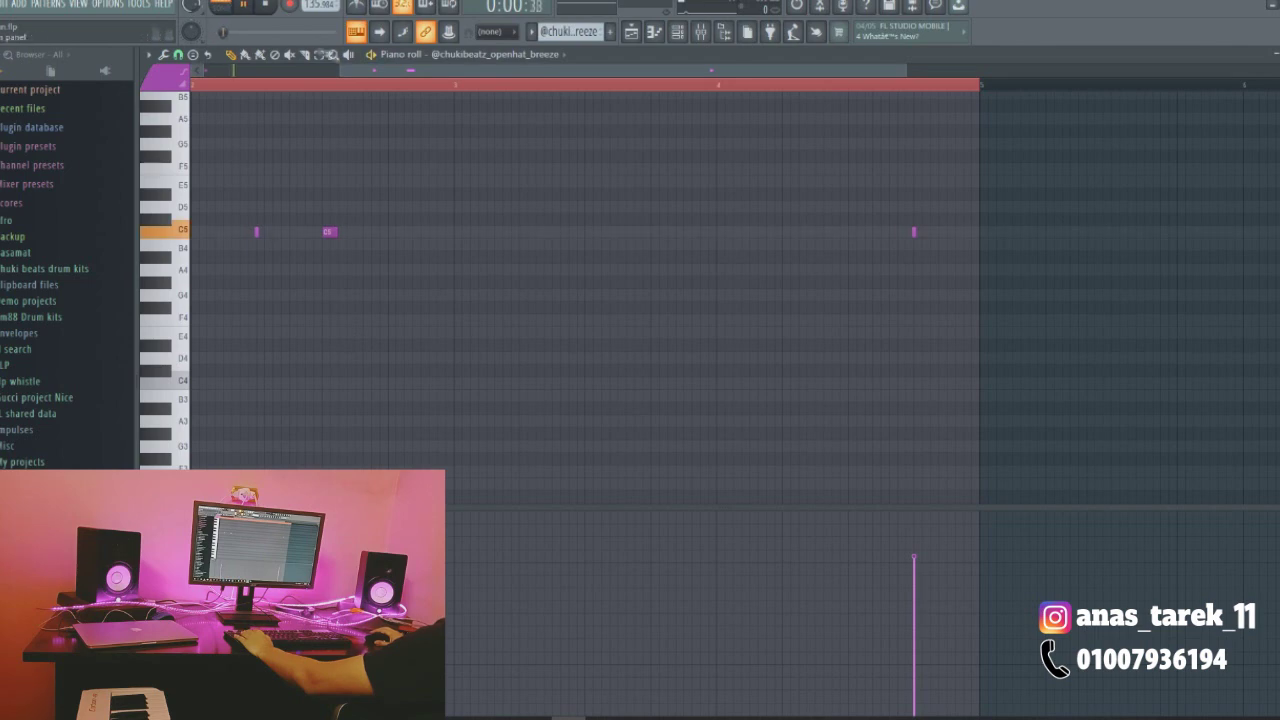
pyautogui.scroll(-2, 548, 74)
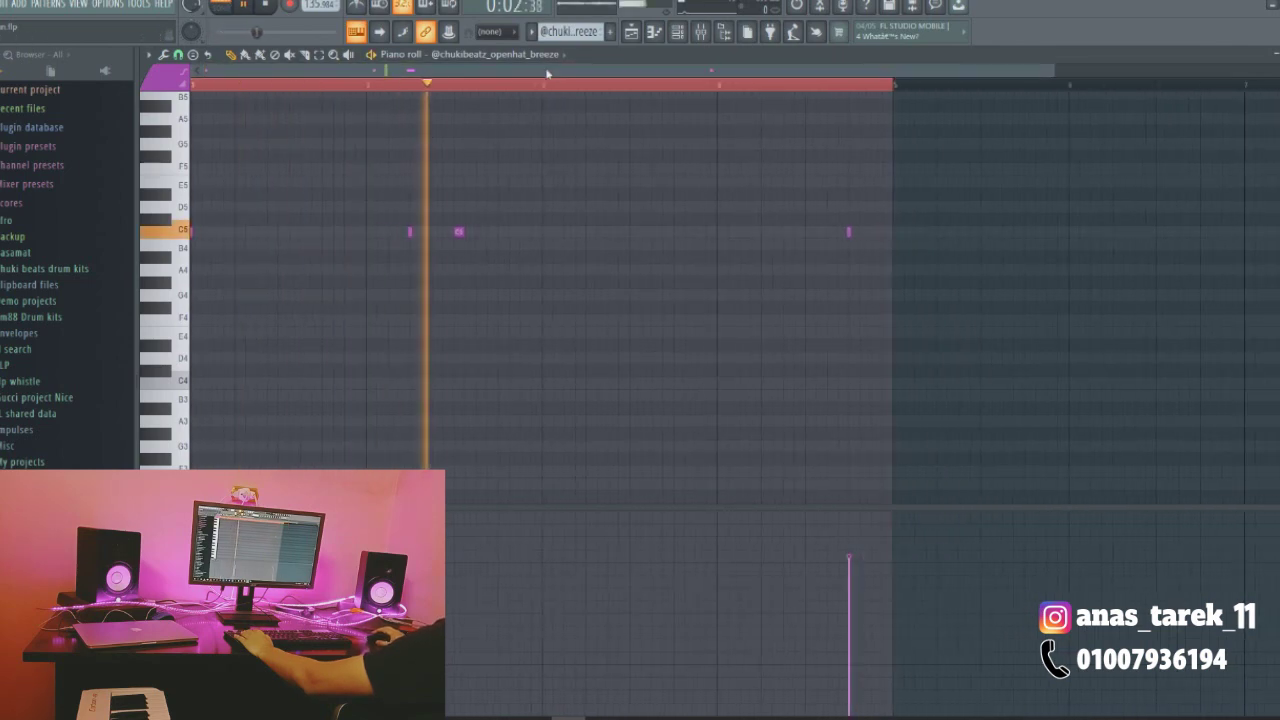
pyautogui.press('space')
# Place the playhead at the start of Pattern 11 on Track 7, and play its rim notes with its channel rack steps shown
pyautogui.press('F5')
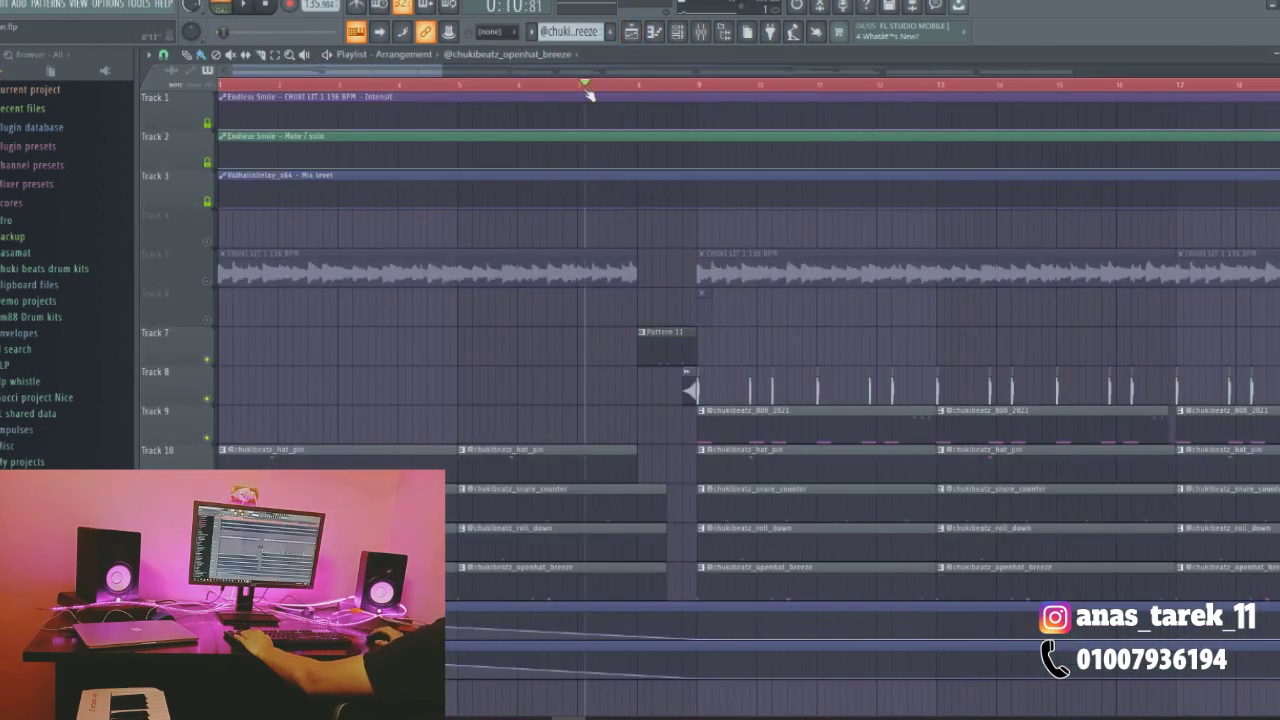
pyautogui.moveTo(589, 95); pyautogui.dragTo(645, 93)
pyautogui.doubleClick(667, 347)
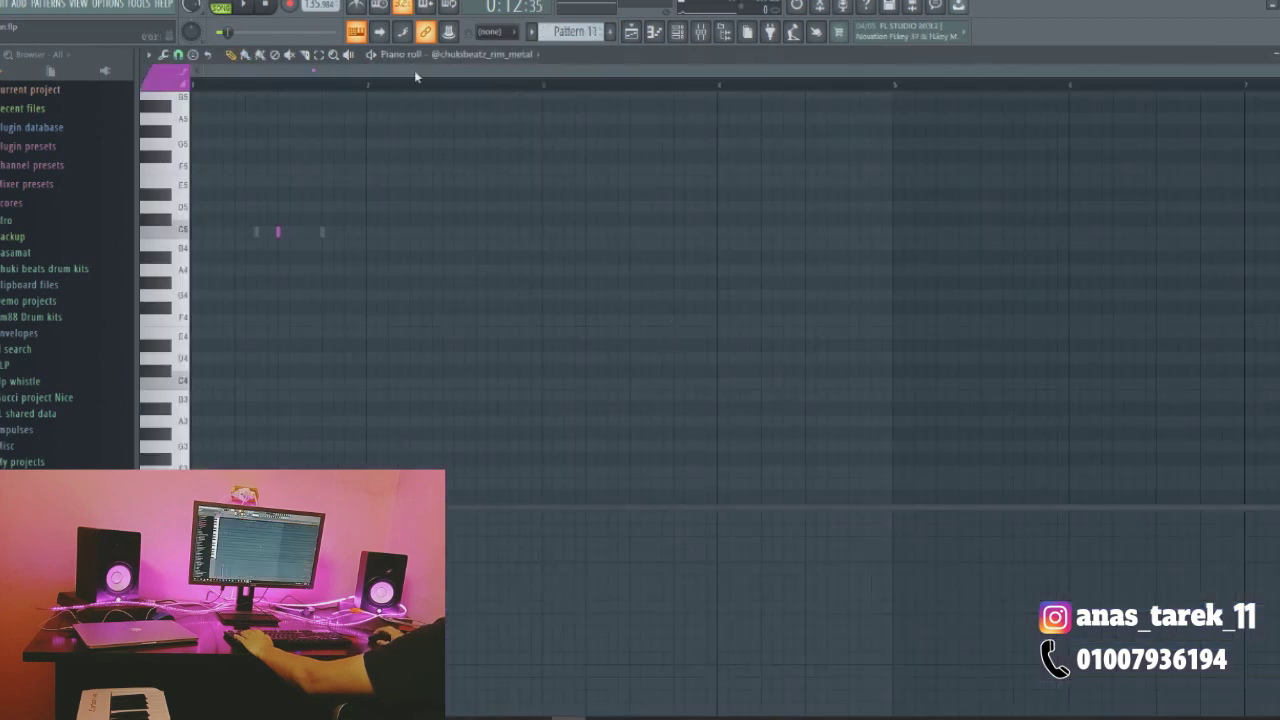
pyautogui.press('space')
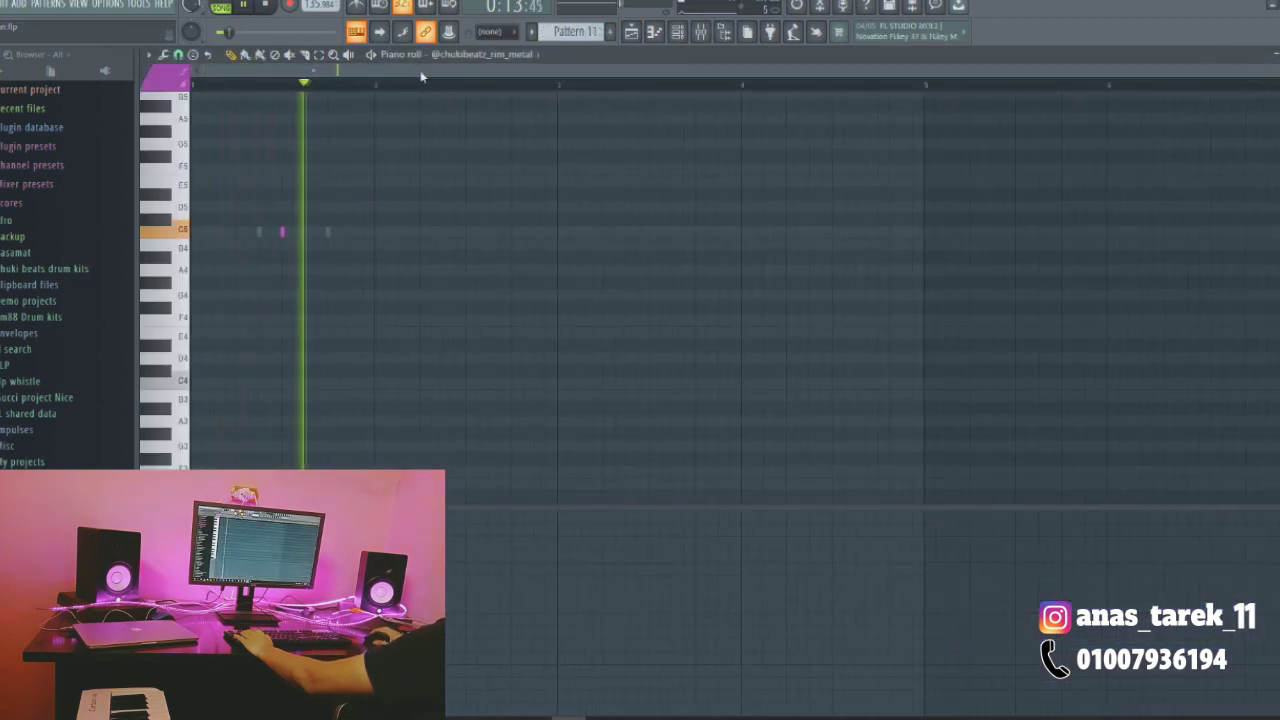
pyautogui.click(678, 31)
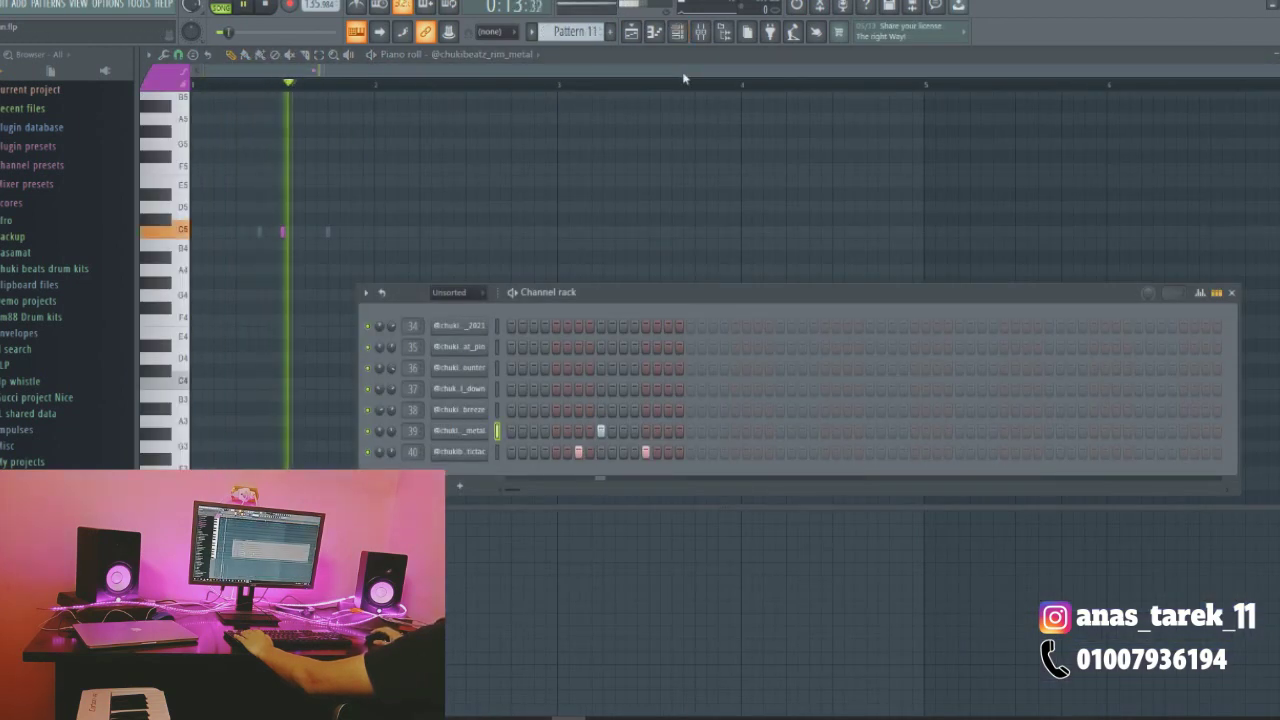
pyautogui.press('space')
# Open the reversed 808 clip's sample settings from Track 8 and show the Clone option for its channel
pyautogui.press('F5')
pyautogui.scroll(3, 812, 348)
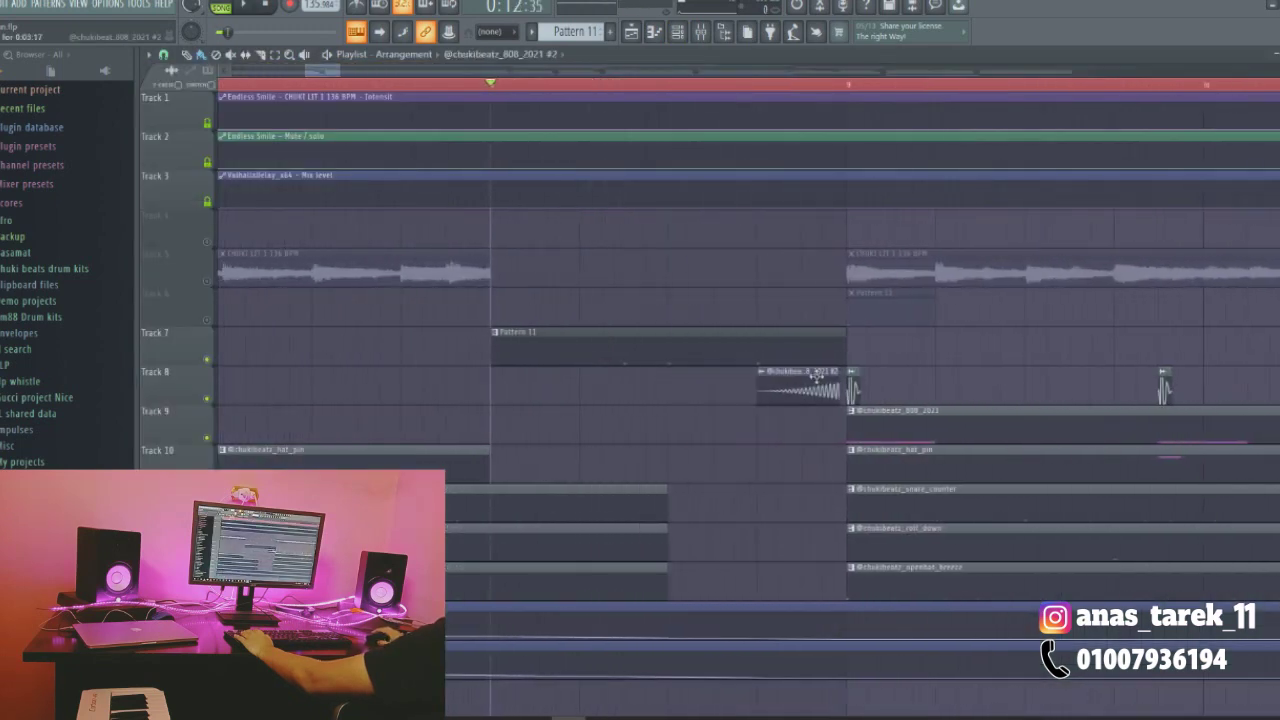
pyautogui.doubleClick(816, 375)
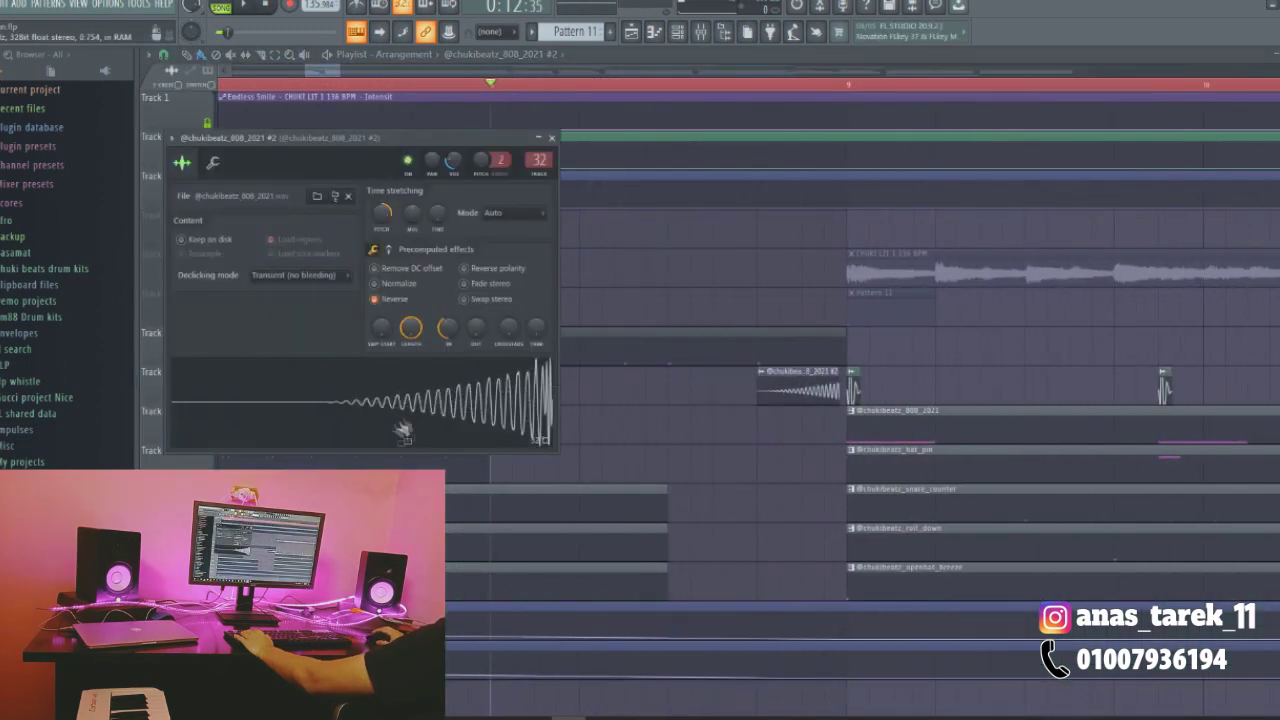
pyautogui.click(666, 34)
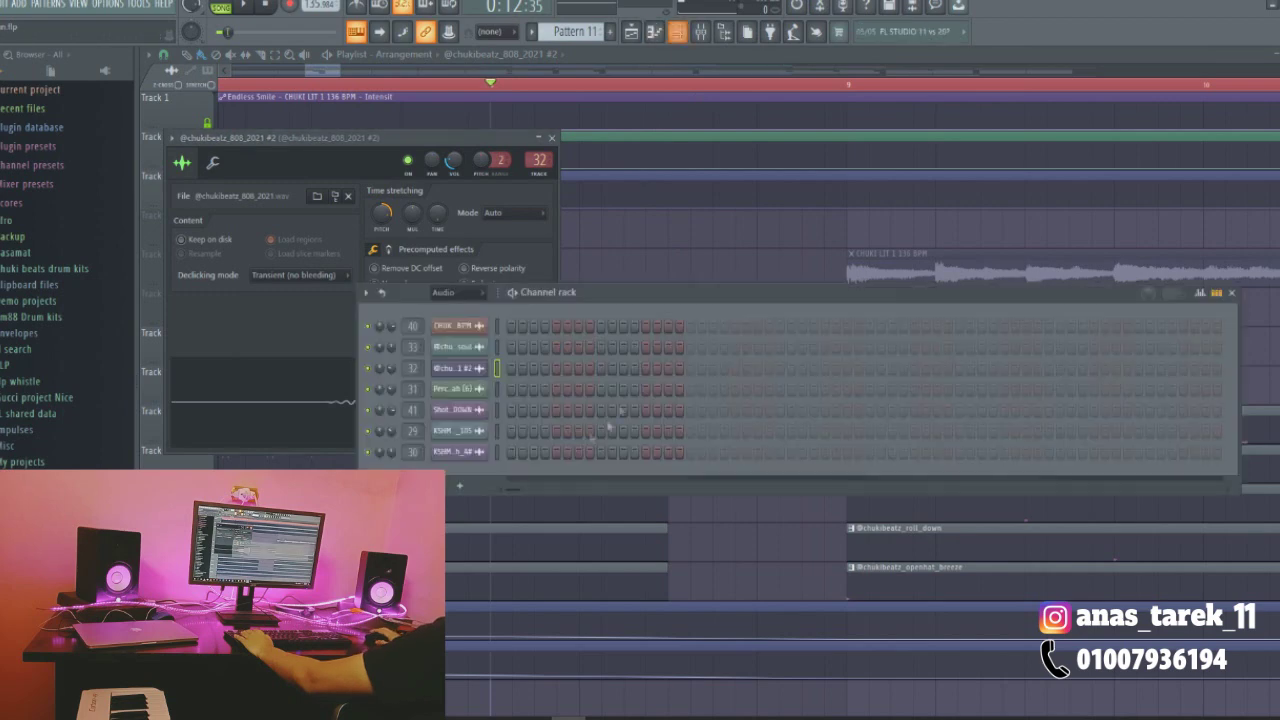
pyautogui.rightClick(468, 368)
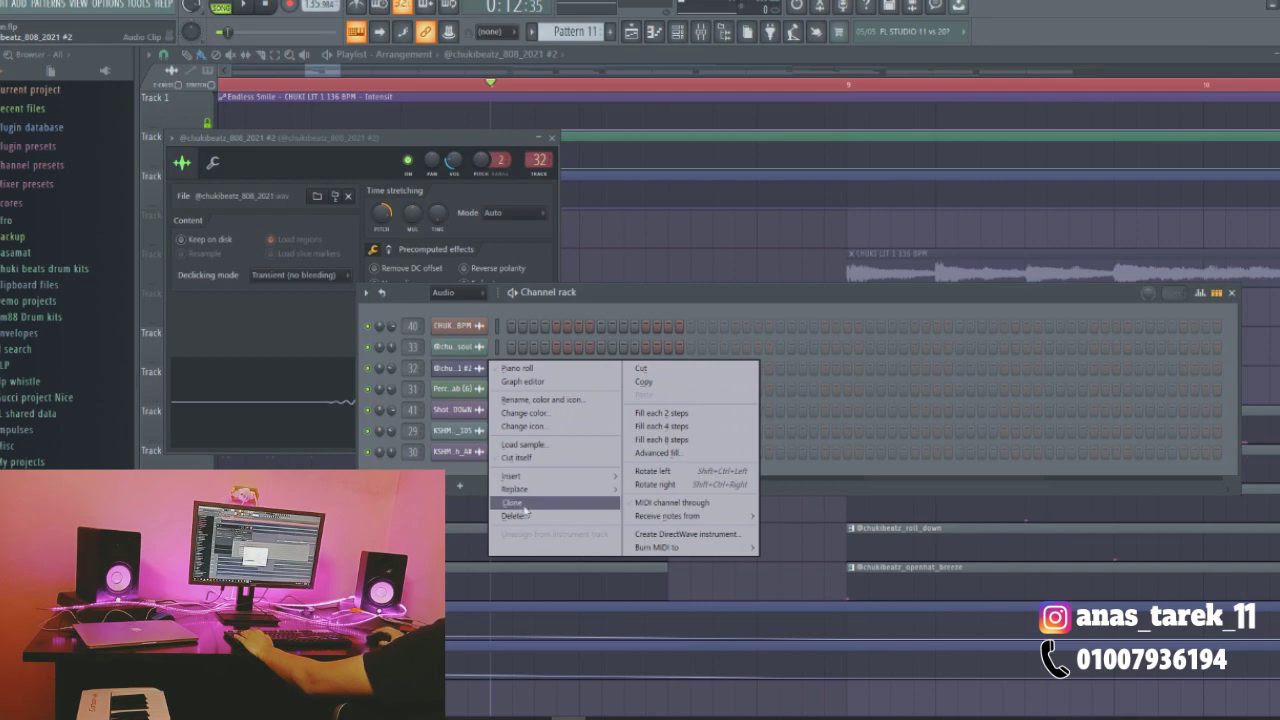
pyautogui.click(705, 308)
# Switch the Reverse effect off and back on in the 808 sample's settings to compare the waveforms
pyautogui.moveTo(358, 140); pyautogui.dragTo(433, 142)
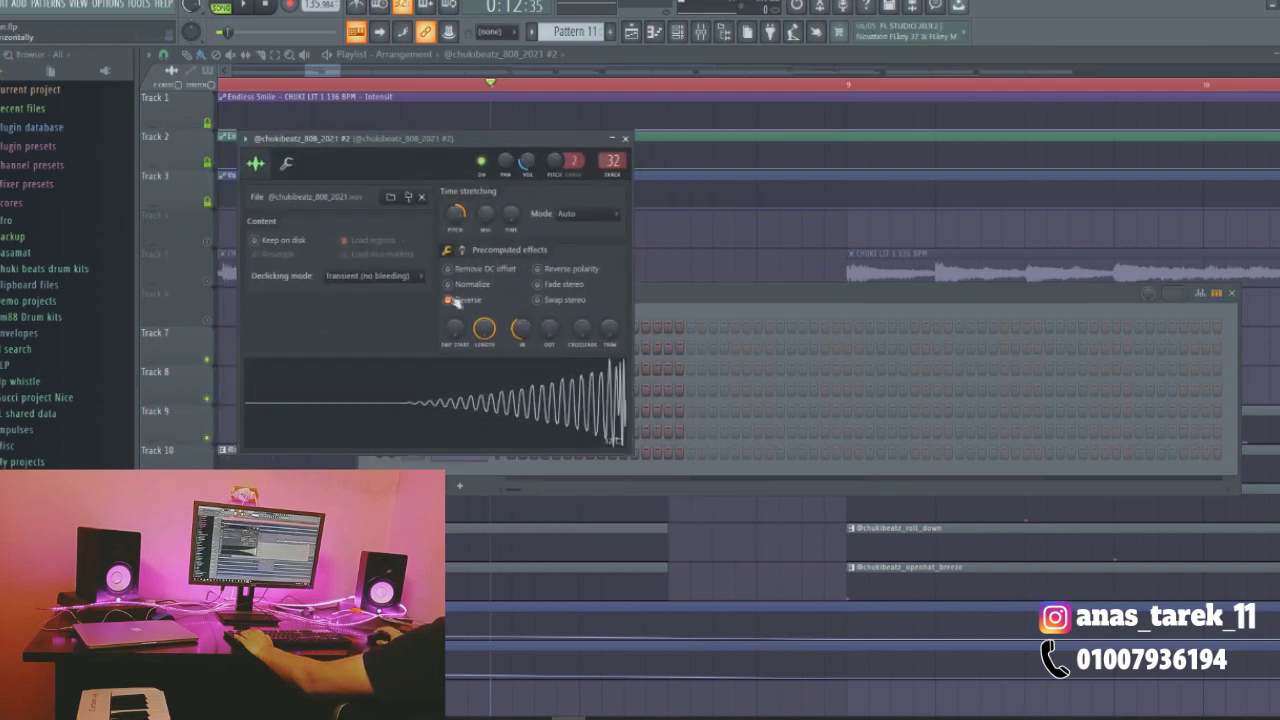
pyautogui.click(456, 300)
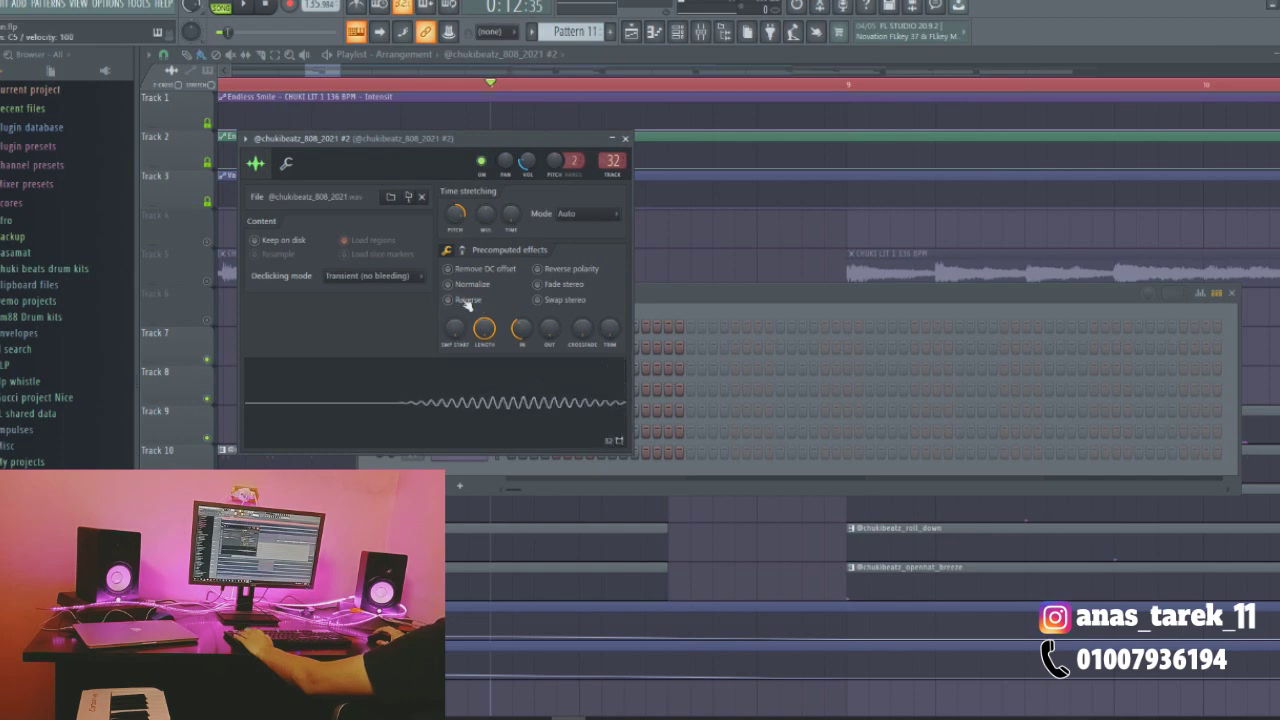
pyautogui.click(466, 302)
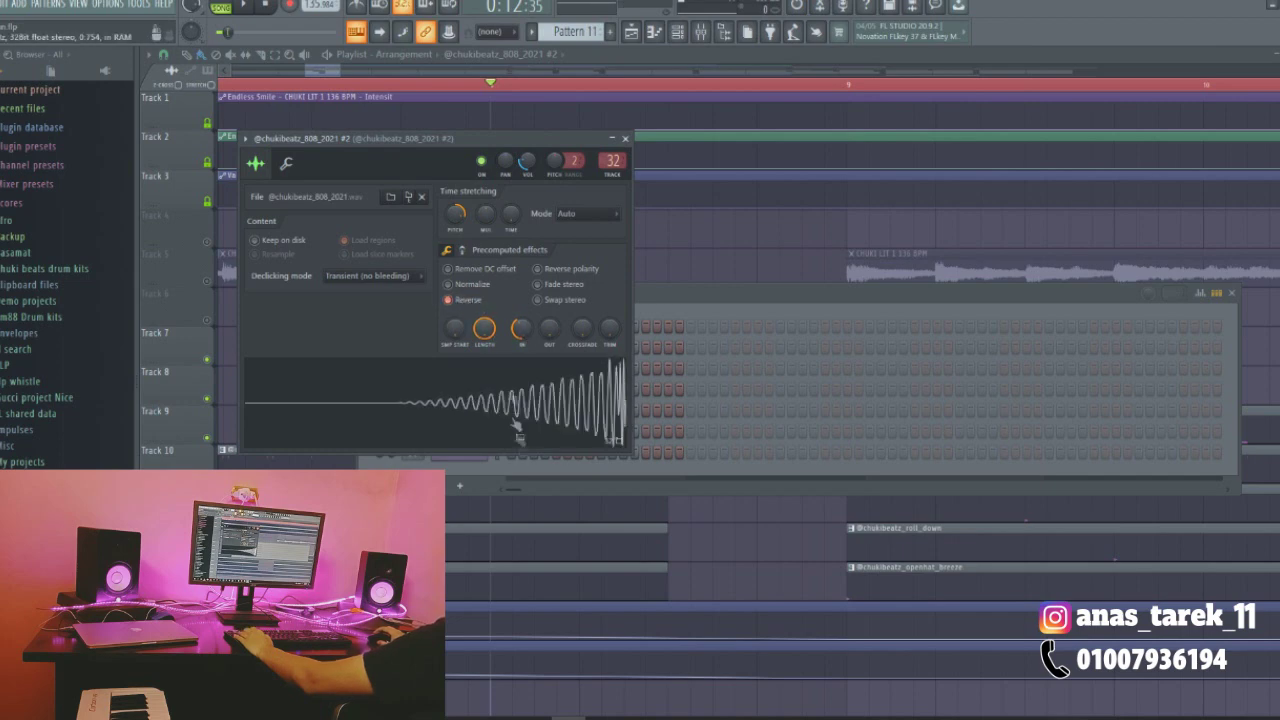
# View the 808 pattern's notes and the reversed 808 sample's settings again, and play from the start of the reversed clip
pyautogui.click(812, 302)
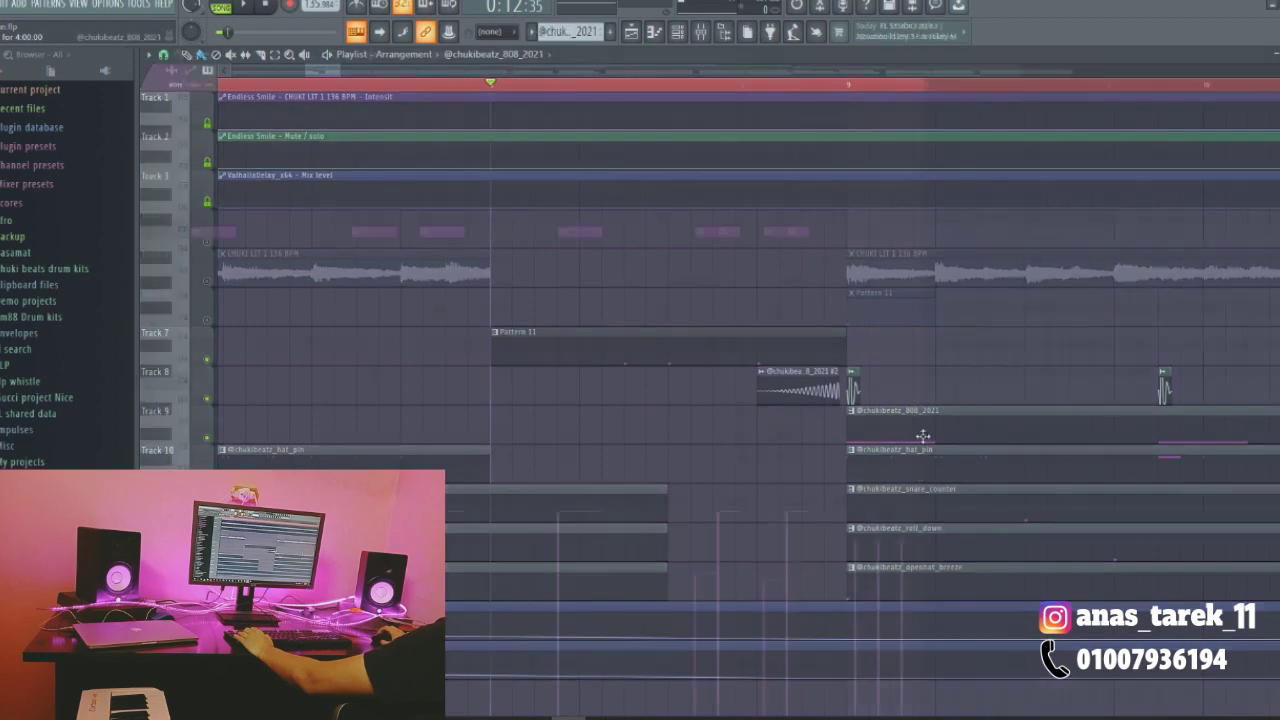
pyautogui.press('F7')
pyautogui.press('F7')
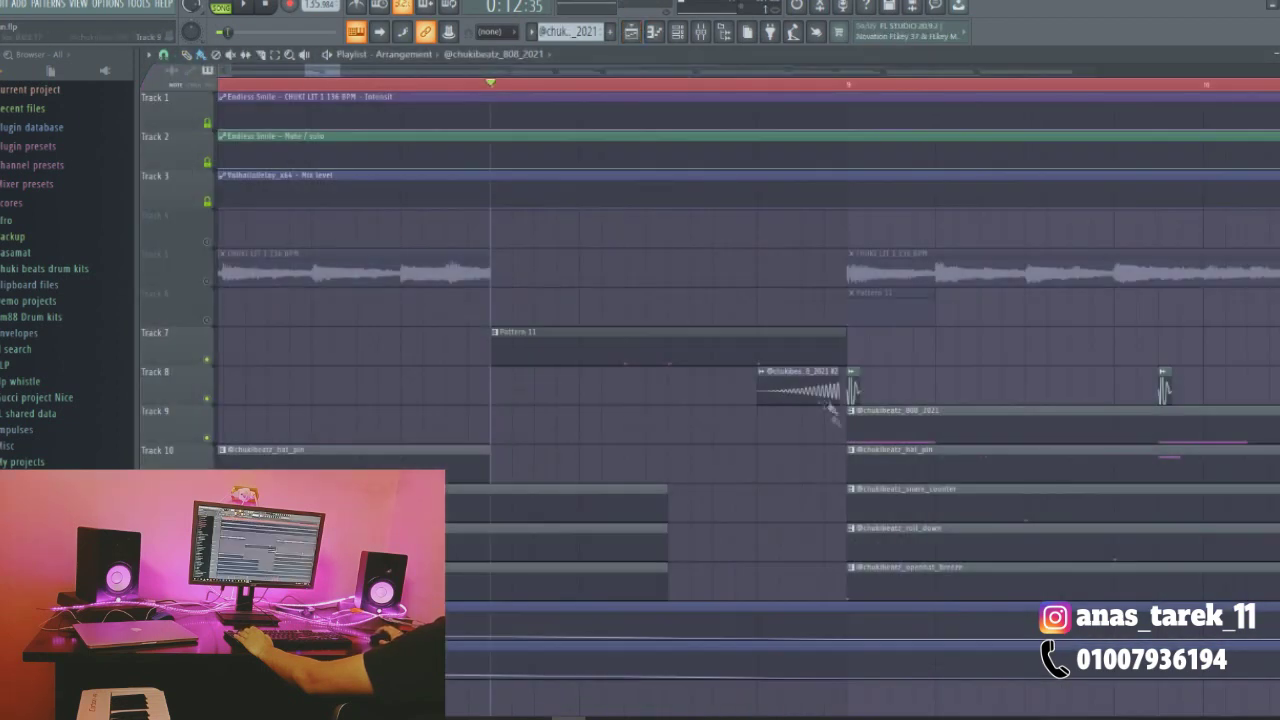
pyautogui.doubleClick(815, 390)
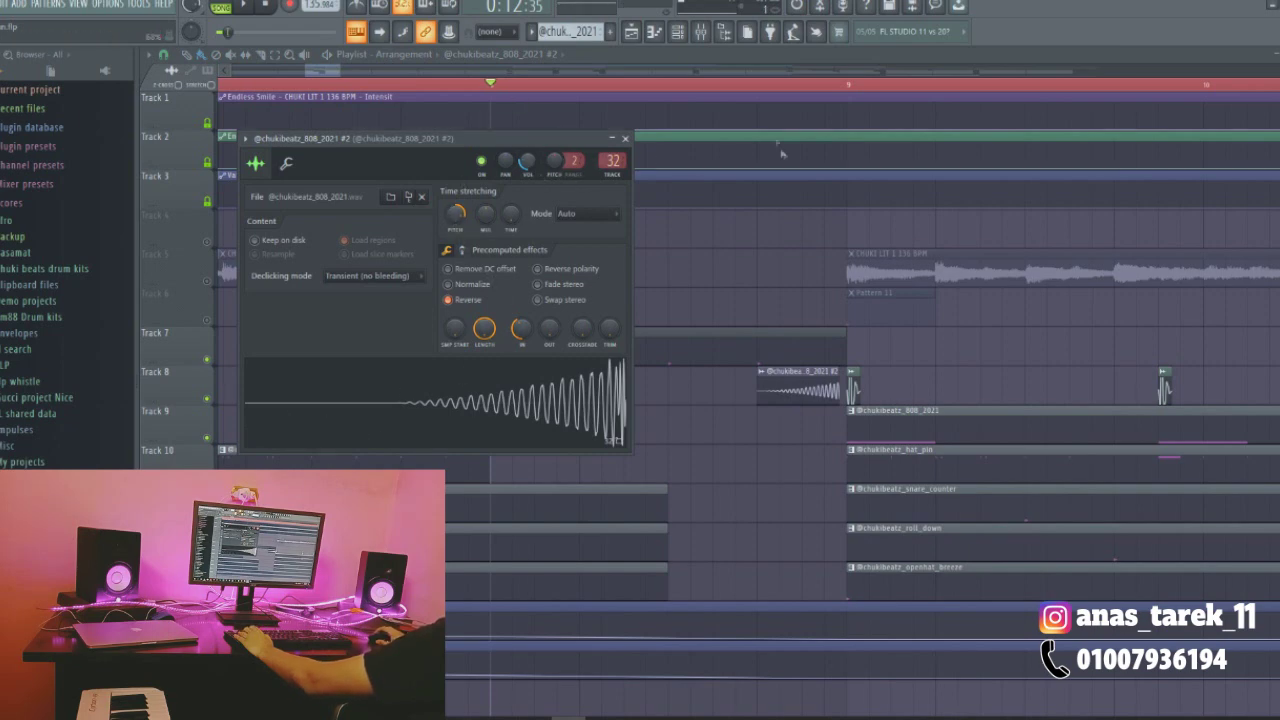
pyautogui.click(759, 84)
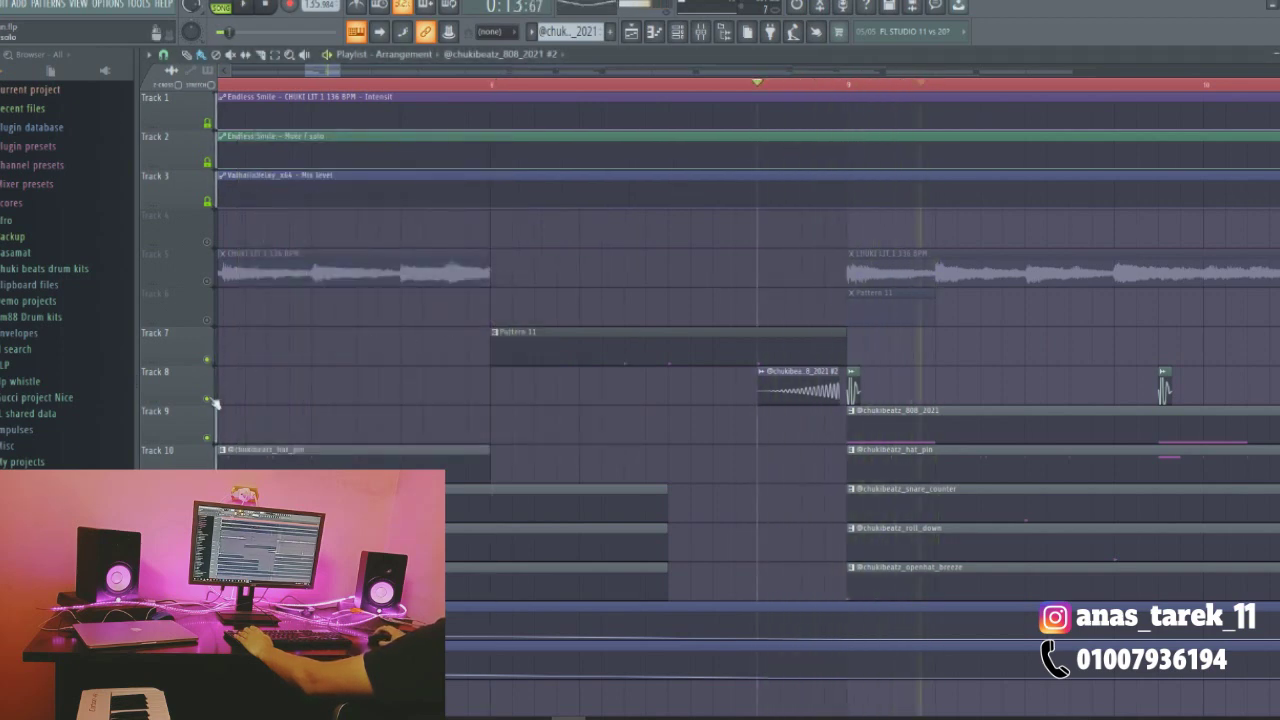
# Solo Track 6, unmute the kick and 808 on Tracks 8 and 9, and play them from bar 9
pyautogui.rightClick(207, 320)
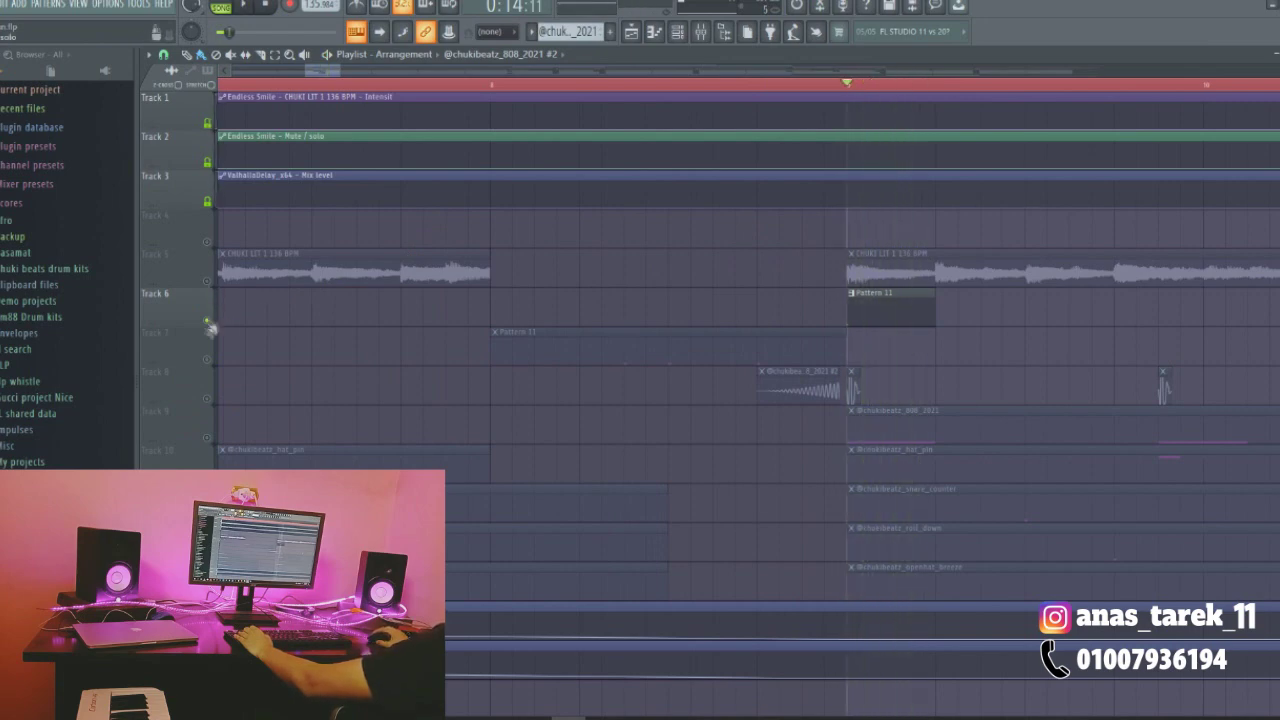
pyautogui.click(208, 399)
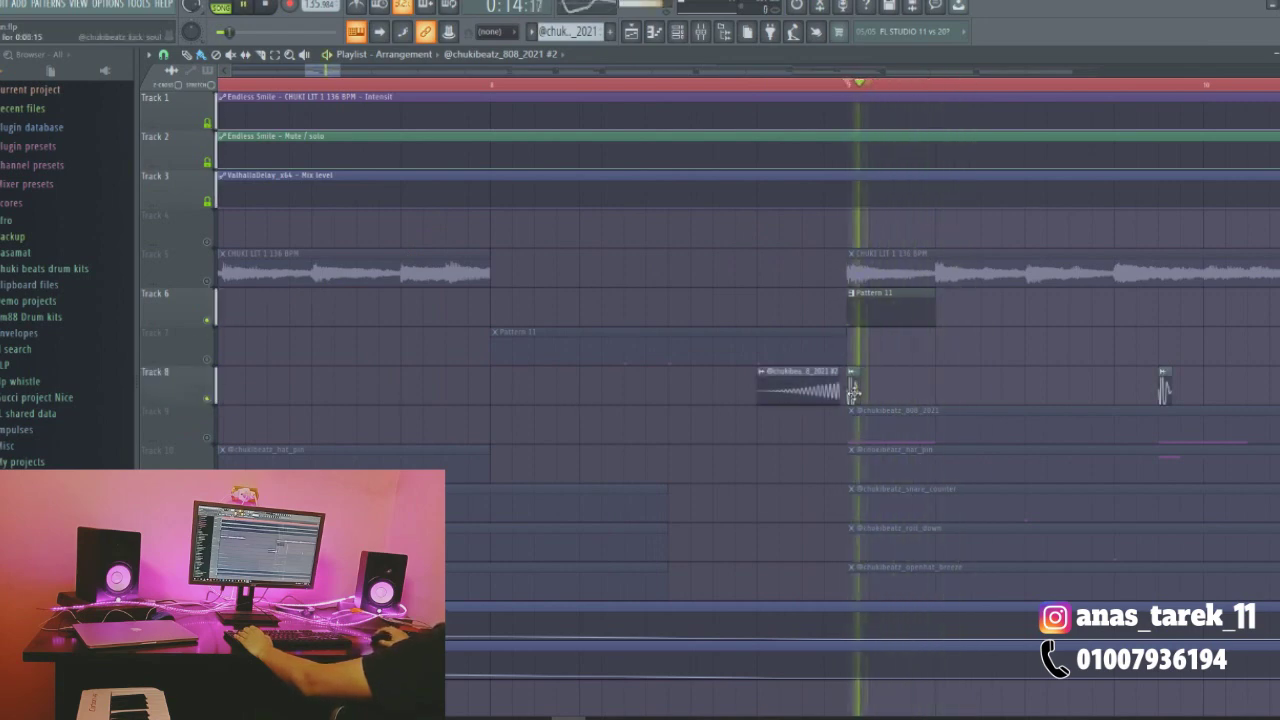
pyautogui.click(207, 438)
pyautogui.press('space')
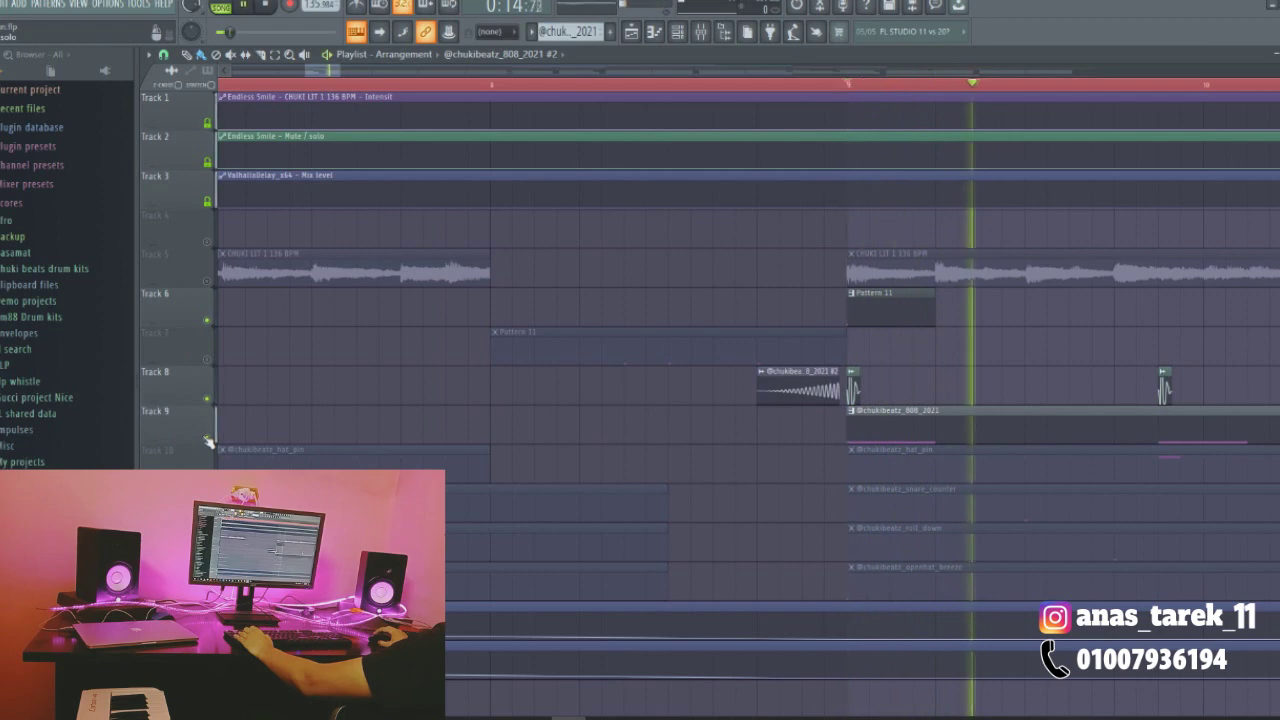
pyautogui.press('space')
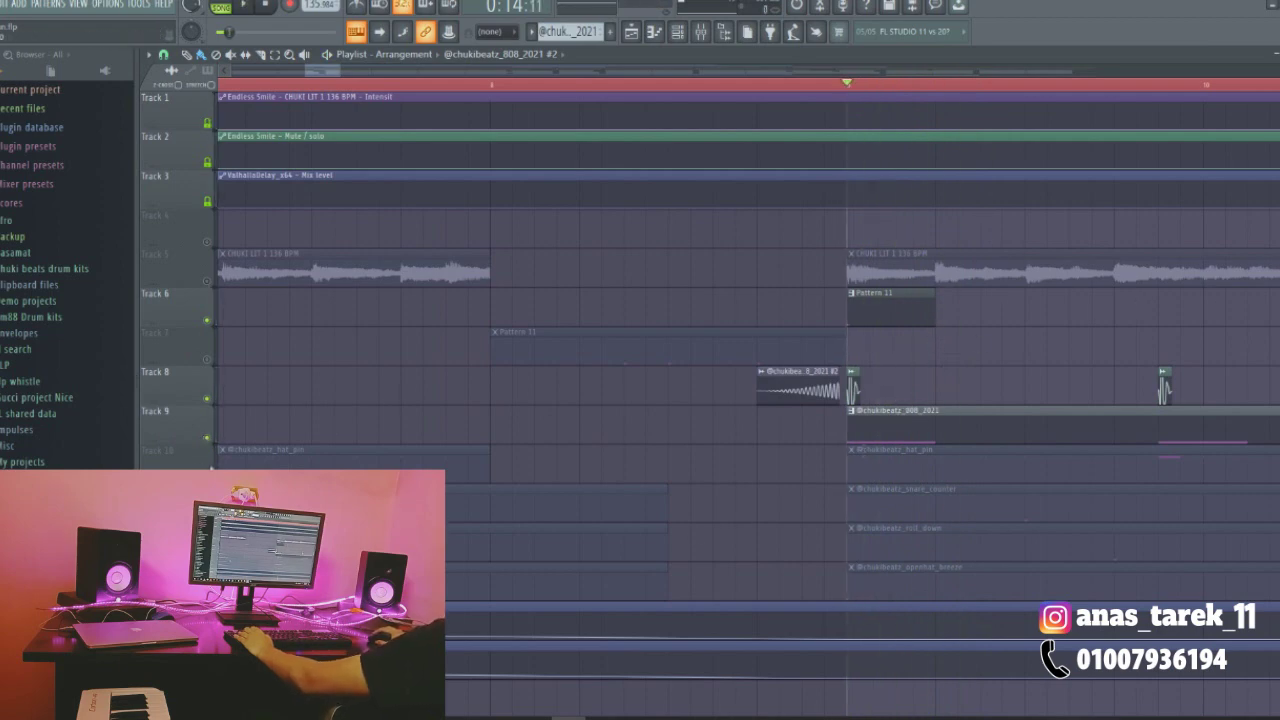
# Unmute the hat, snare, roll and open-hat tracks below the 808
pyautogui.click(208, 477)
pyautogui.click(208, 516)
pyautogui.click(208, 555)
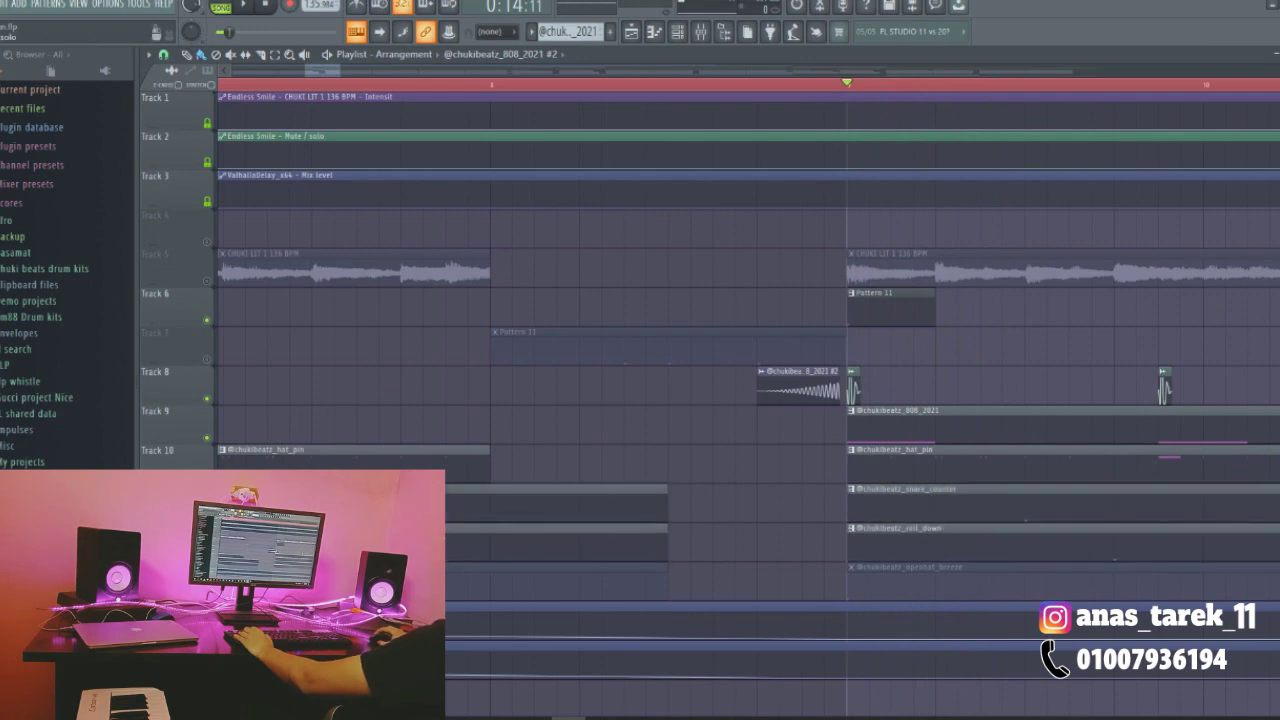
pyautogui.click(208, 594)
# Open the kick clip's sample settings and check the kick's level and effect slots in the mixer
pyautogui.hscroll(2, 766, 237)
pyautogui.click(746, 380)
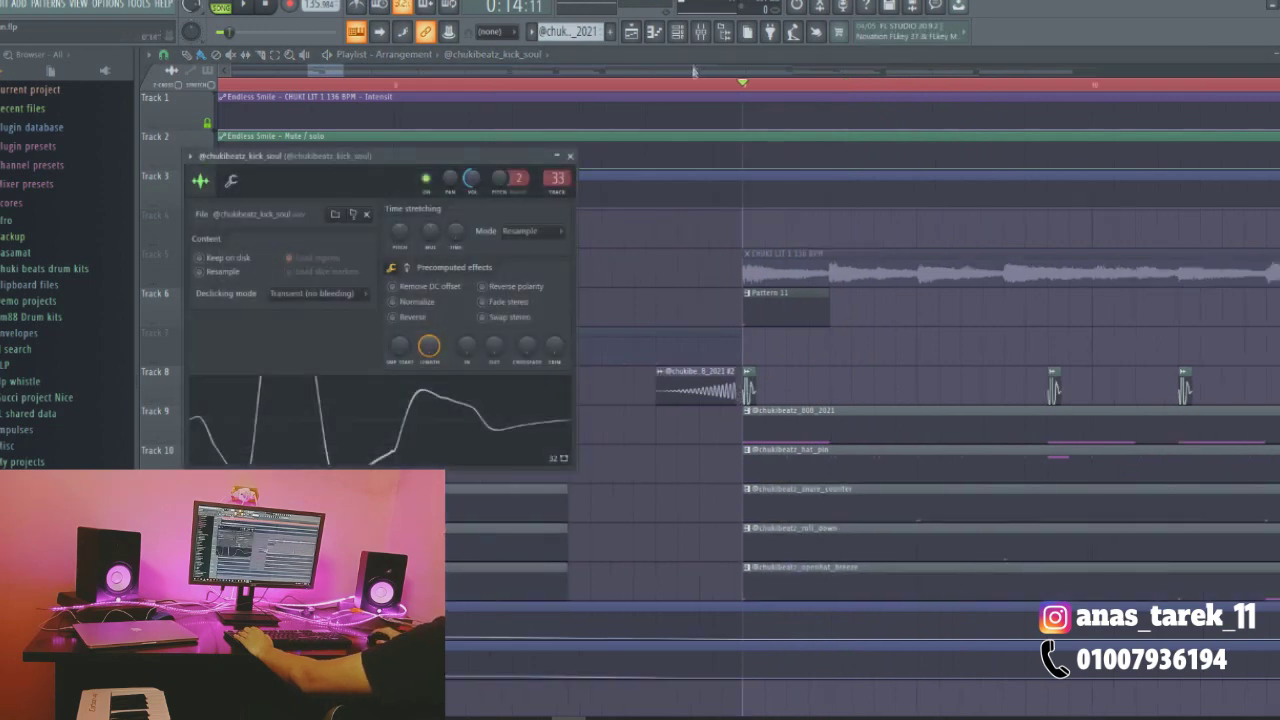
pyautogui.click(700, 32)
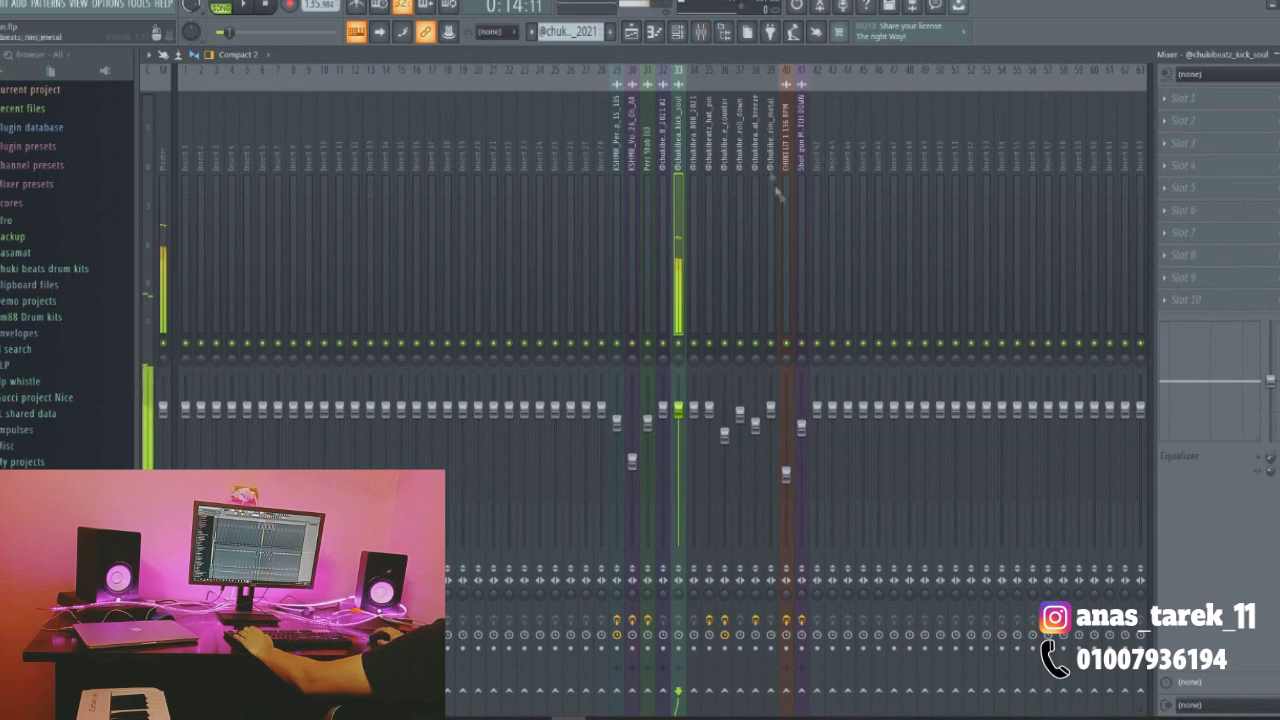
pyautogui.click(700, 32)
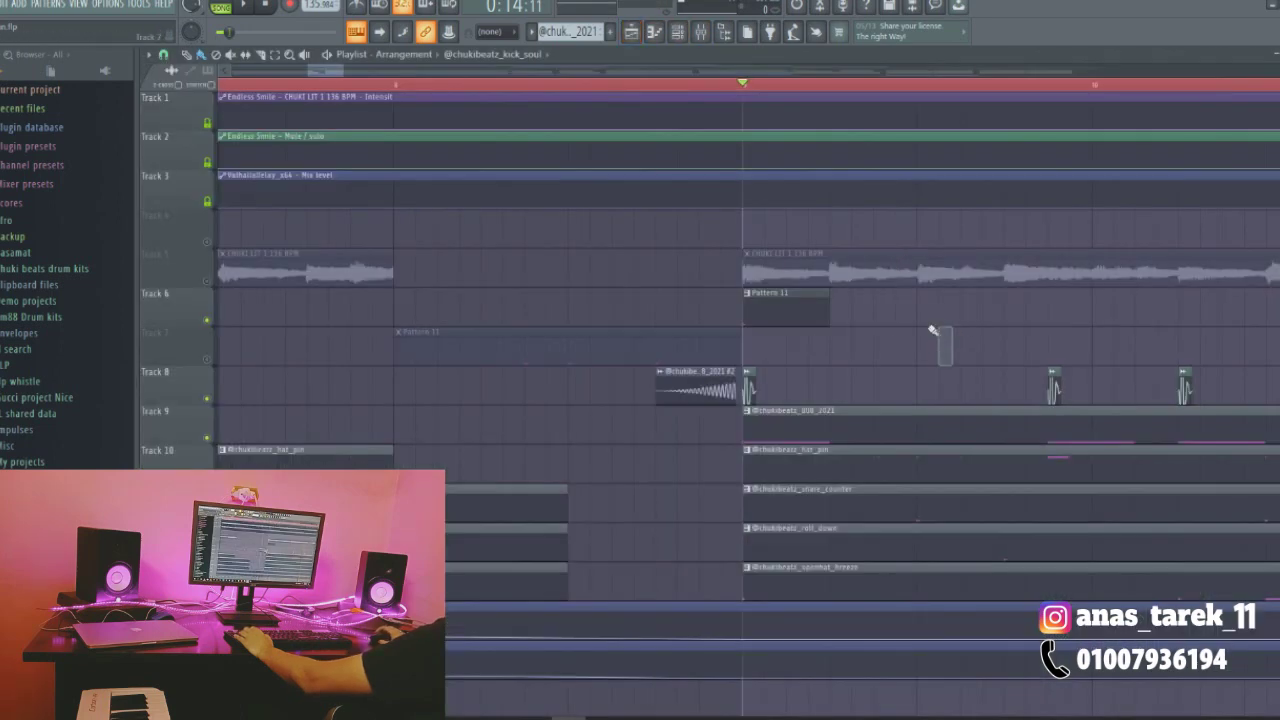
# Audition the 808 pattern's sound and compare its mixer level with the master and kick tracks, then return to the playlist
pyautogui.doubleClick(834, 430)
pyautogui.click(700, 32)
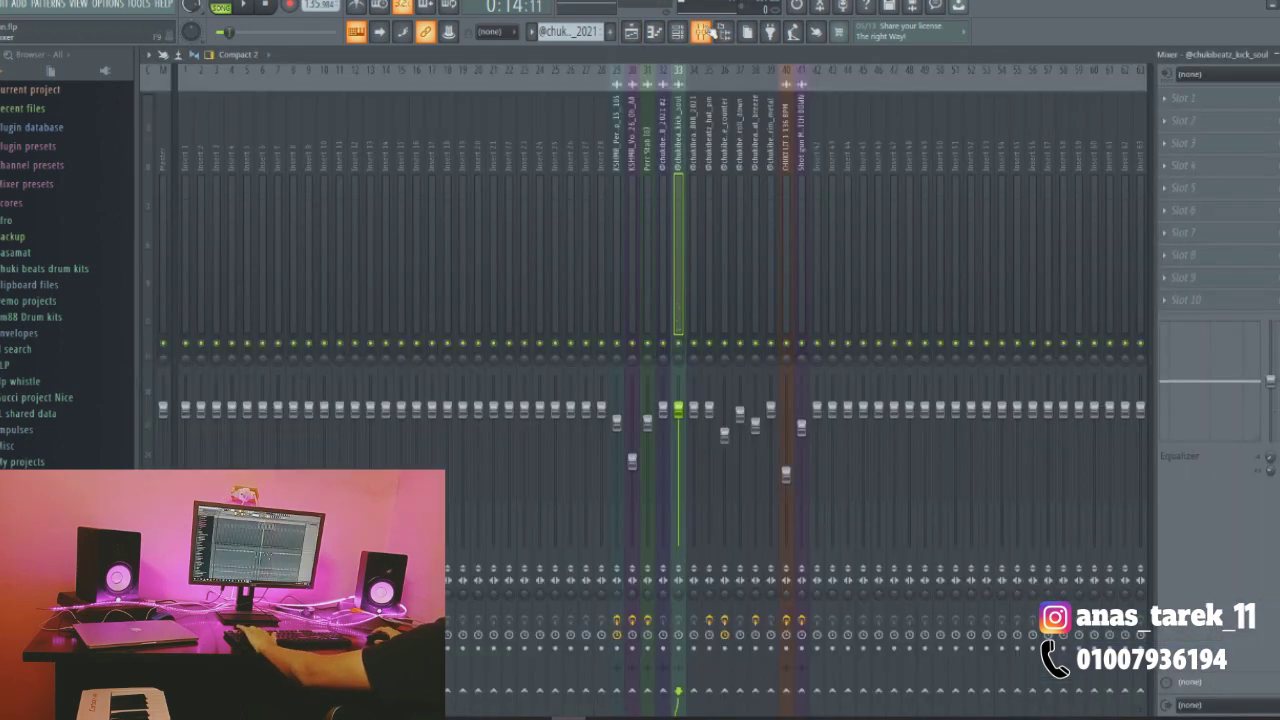
pyautogui.click(694, 140)
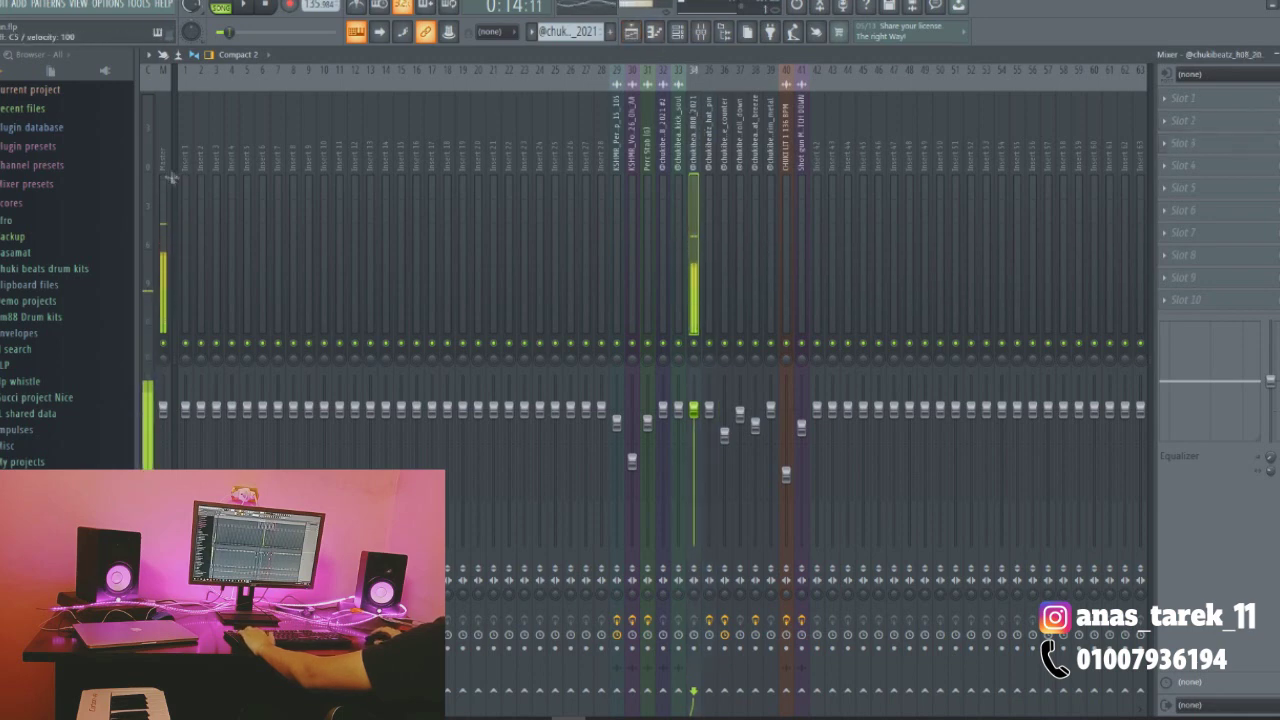
pyautogui.click(163, 250)
pyautogui.click(681, 147)
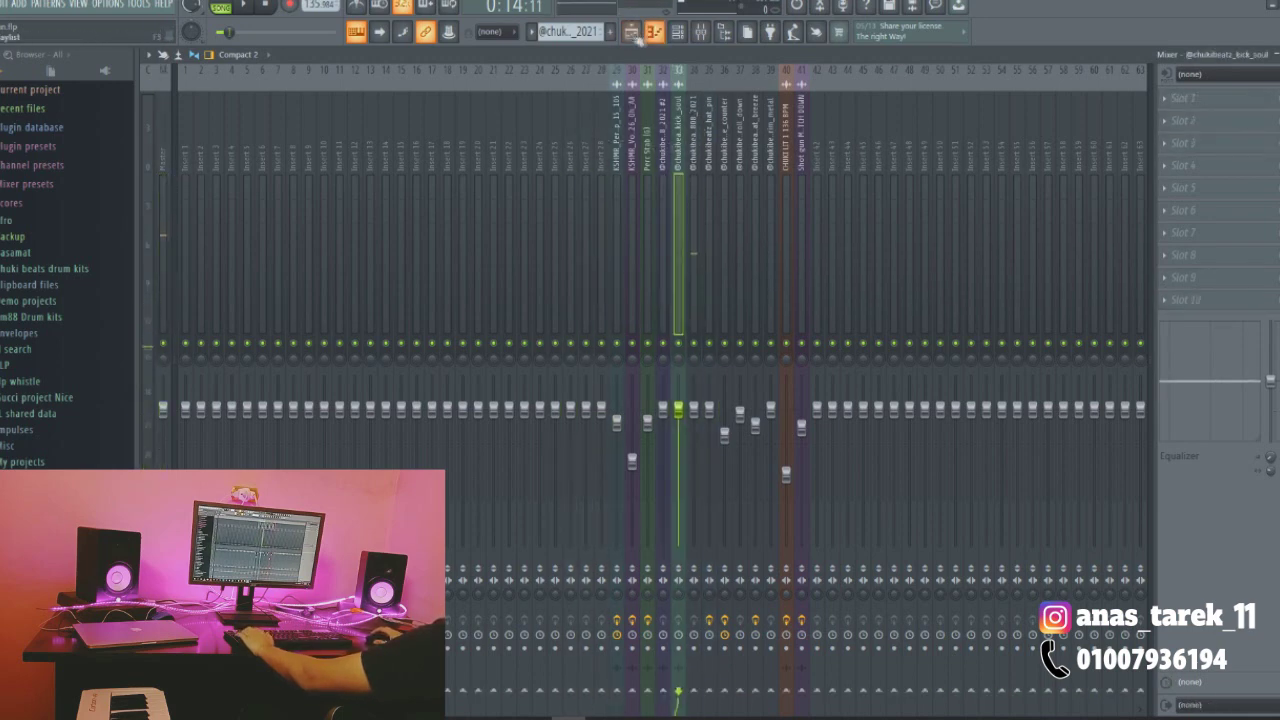
pyautogui.click(631, 32)
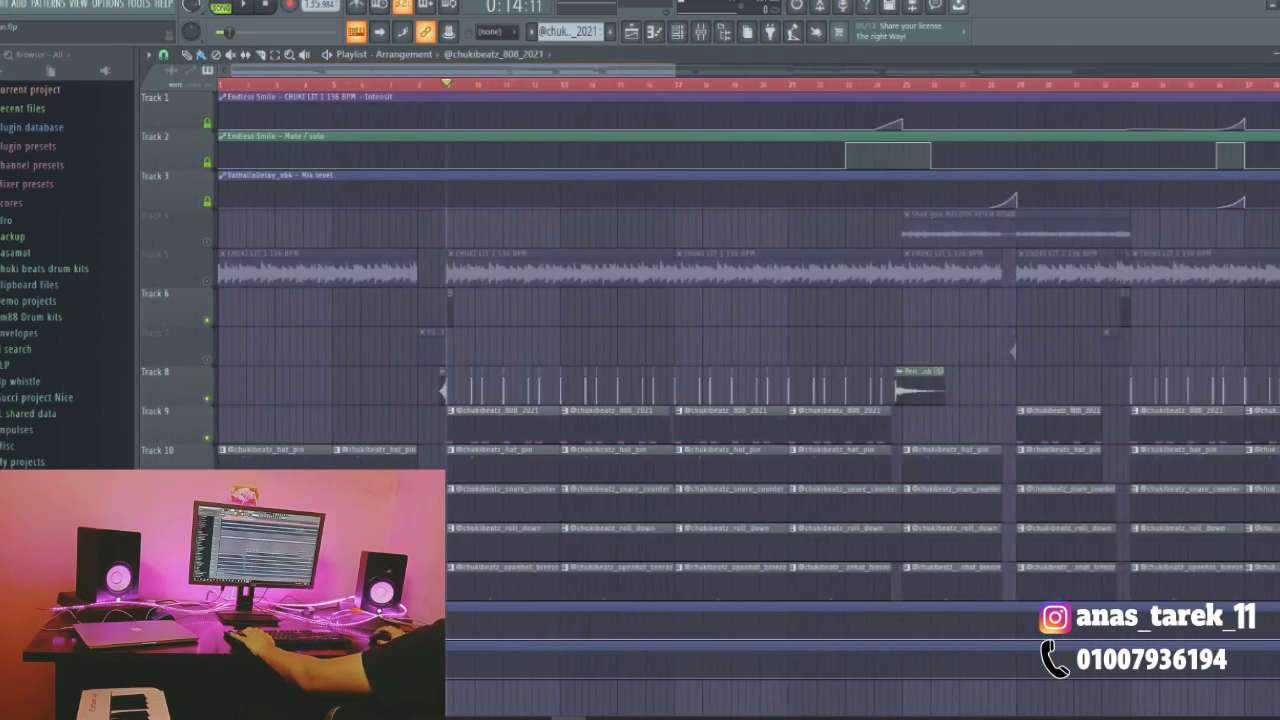
# Play the arrangement from about bar 6 and unmute all the playlist tracks
pyautogui.scroll(-3, 464, 83)
pyautogui.press('space')
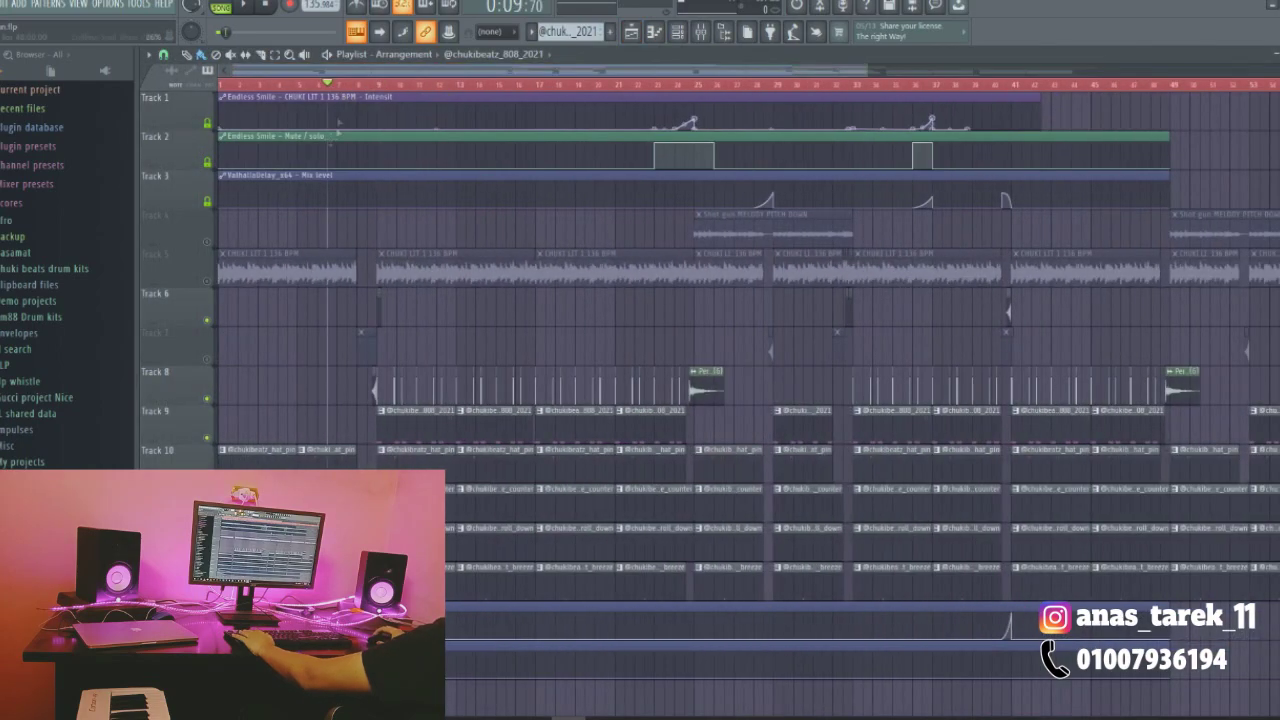
pyautogui.click(517, 237)
pyautogui.rightClick(517, 237)
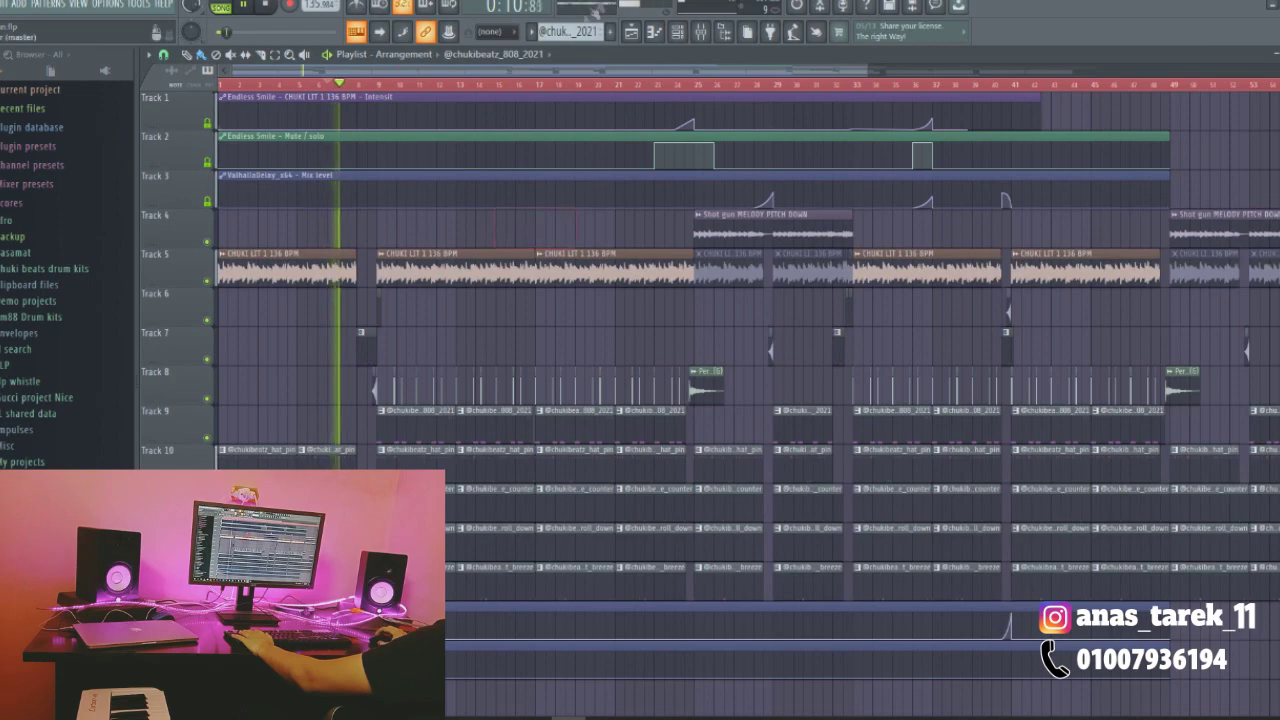
# Follow the full arrangement's melody, drum and automation clips across the playlist while the beat plays
pyautogui.scroll(-2, 500, 72)
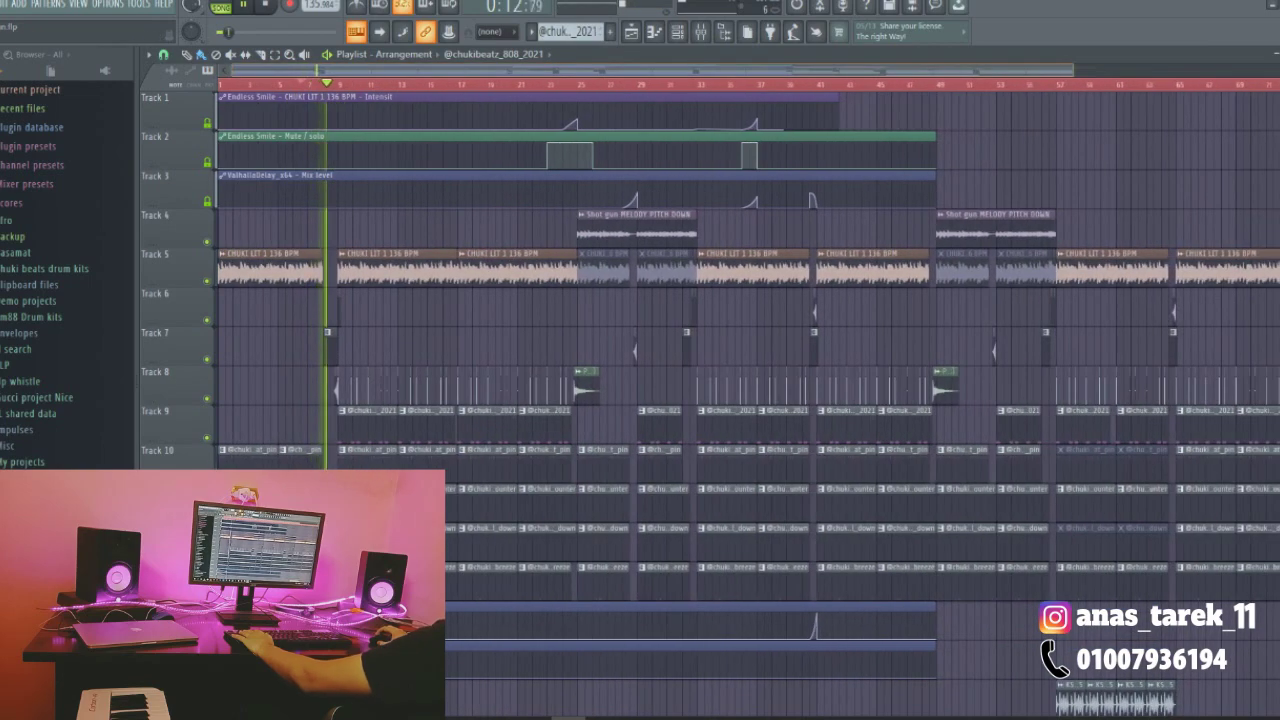
pyautogui.scroll(3, 500, 80)
pyautogui.scroll(2, 500, 72)
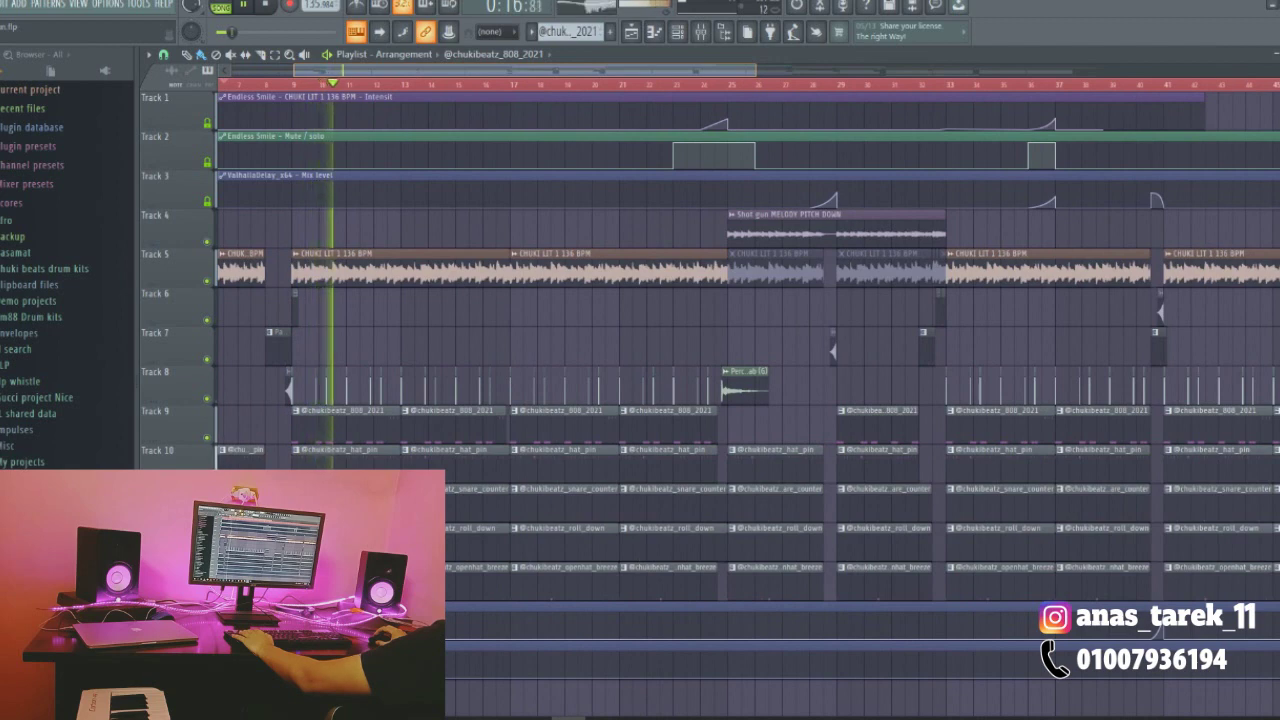
pyautogui.scroll(3, 500, 72)
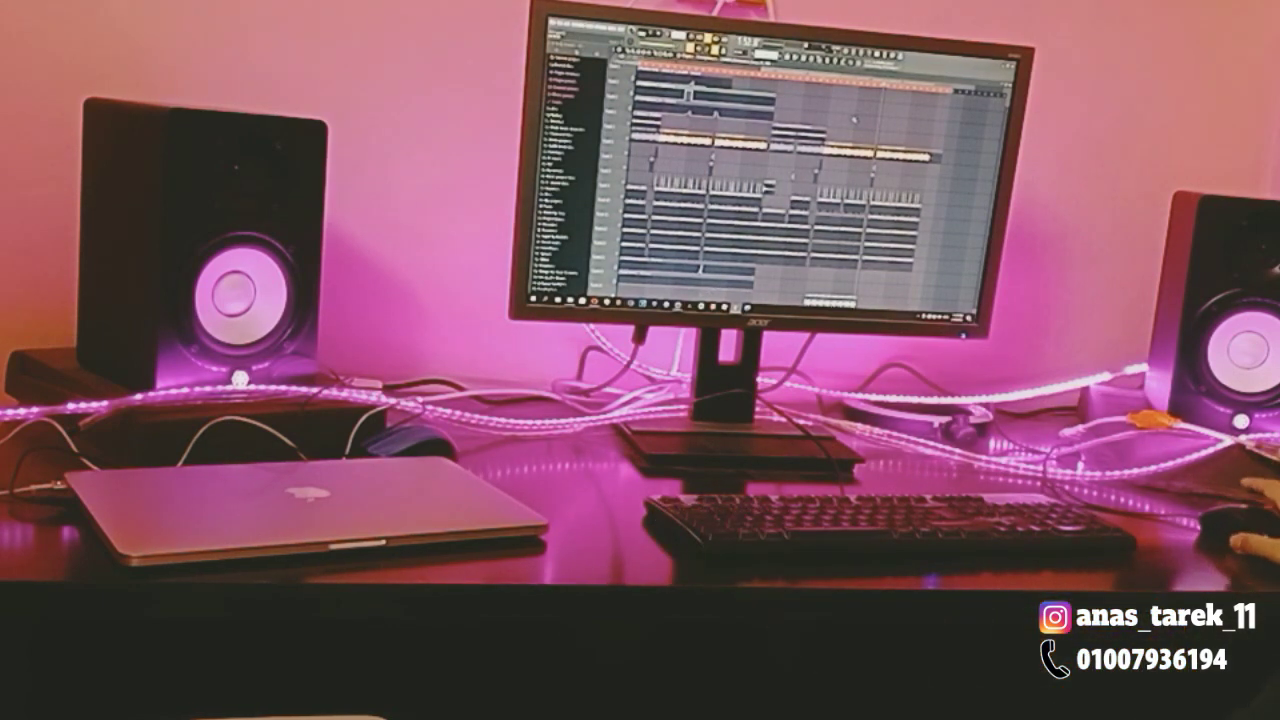
pyautogui.scroll(2, 854, 119)
pyautogui.scroll(2, 770, 180)
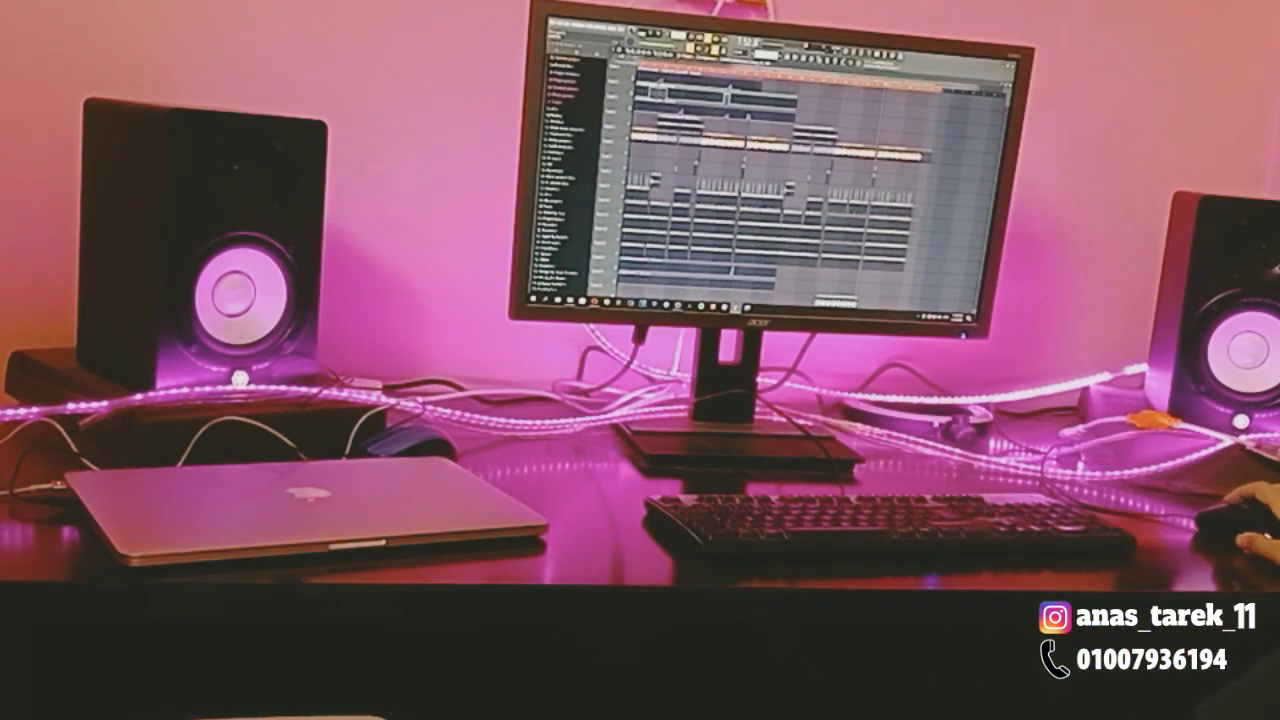